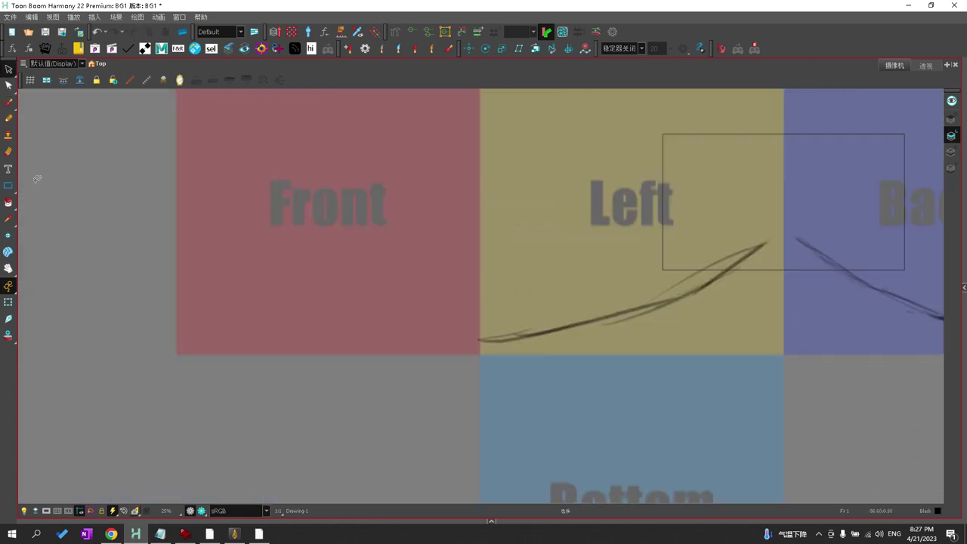
# Brush in the curved ground line across the Front, Left, Back and Right faces and hatch the ground down into the Bottom face
pyautogui.hotkey('alt', 'b')
pyautogui.moveTo(162, 216)
pyautogui.mouseDown()
pyautogui.moveTo(204, 252)
pyautogui.moveTo(497, 339)
pyautogui.mouseUp()
pyautogui.scroll(-3, 294, 287)
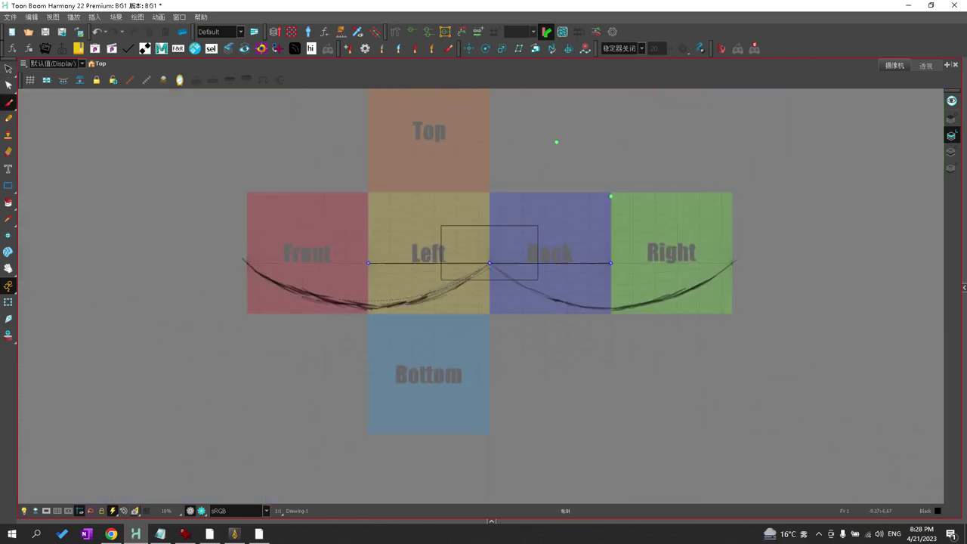
pyautogui.moveTo(489, 266); pyautogui.dragTo(435, 306)
pyautogui.moveTo(245, 266)
pyautogui.mouseDown()
pyautogui.moveTo(317, 310)
pyautogui.moveTo(470, 302)
pyautogui.mouseUp()
pyautogui.moveTo(370, 317); pyautogui.dragTo(483, 438)
pyautogui.moveTo(579, 311); pyautogui.dragTo(730, 286)
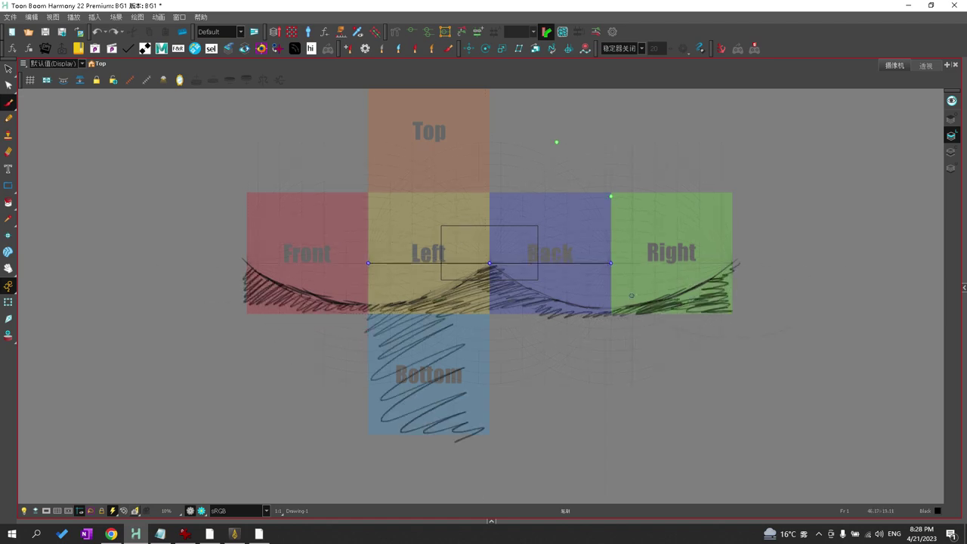
pyautogui.click(964, 287)
pyautogui.click(655, 292)
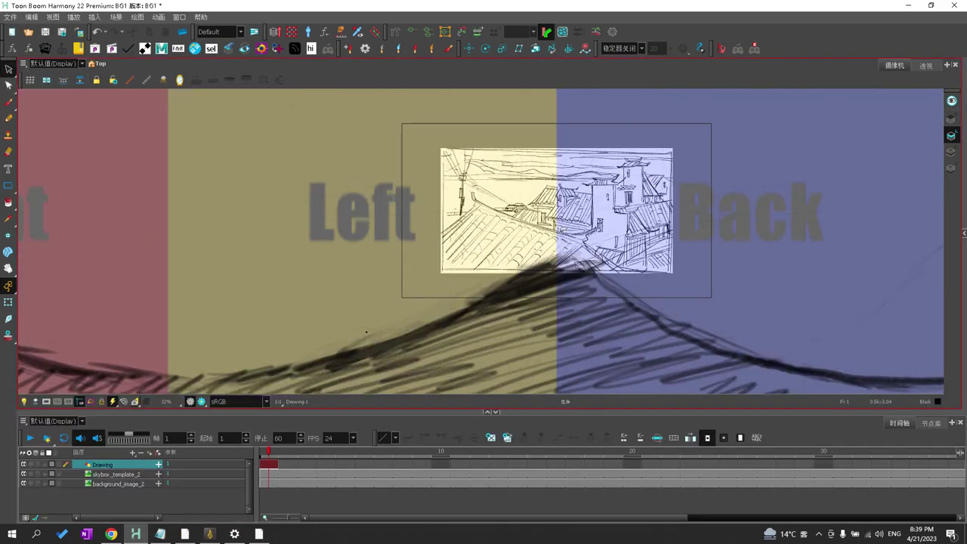
# Move the background_image_2 layer above the skybox_template_2 layer
pyautogui.click(117, 483)
pyautogui.hotkey('shift', 't')
pyautogui.scroll(-2, 476, 188)
pyautogui.click(964, 233)
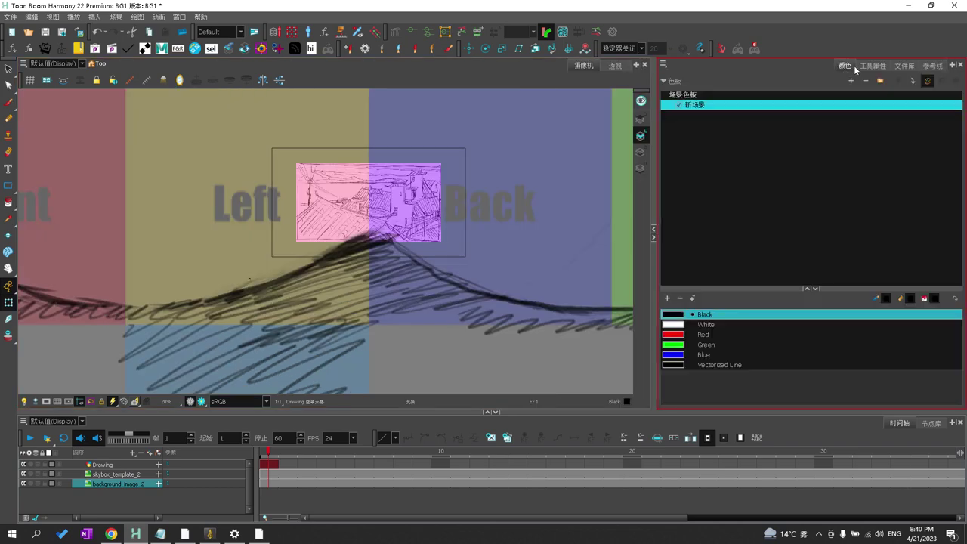
pyautogui.moveTo(117, 484); pyautogui.dragTo(117, 474)
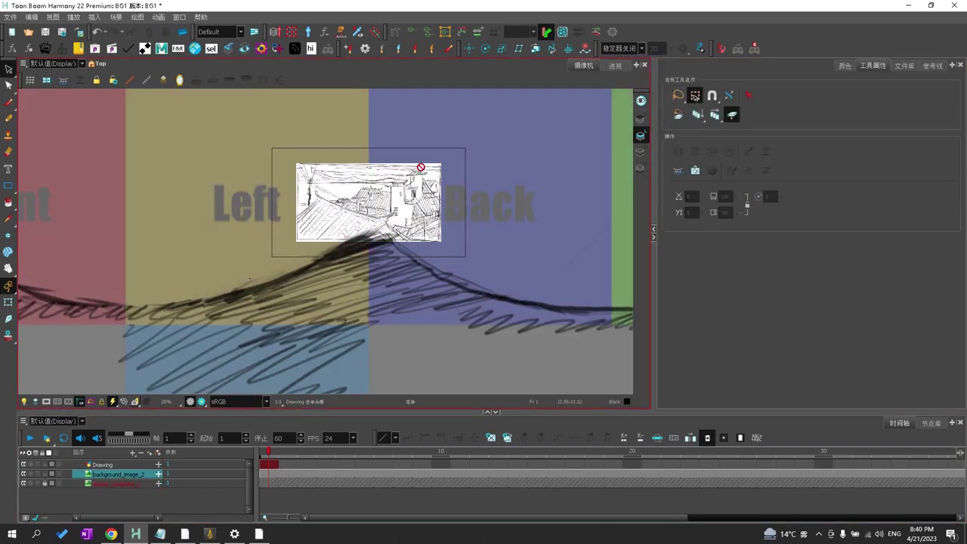
# Hide the Drawing layer and select the background_image_2 layer
pyautogui.click(102, 465)
pyautogui.click(23, 464)
pyautogui.press('2')
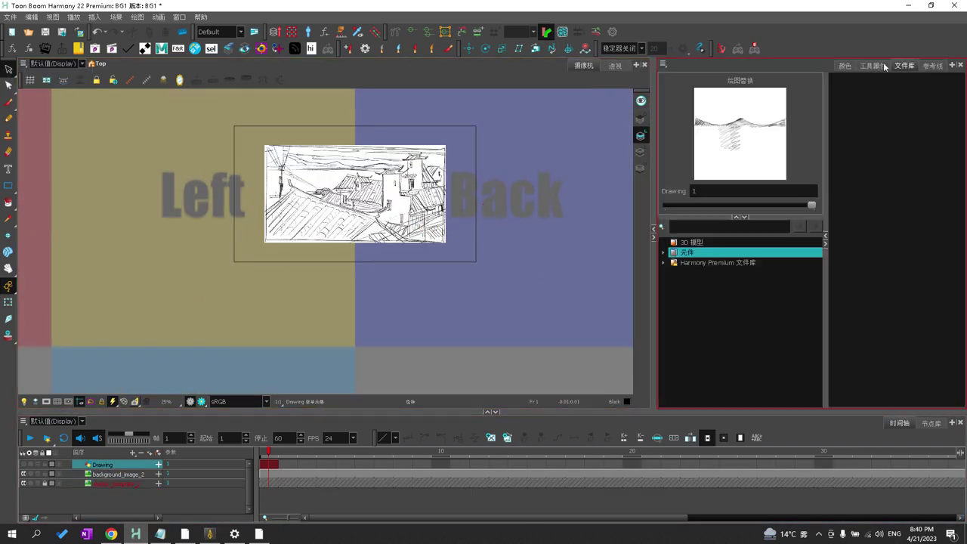
pyautogui.click(117, 474)
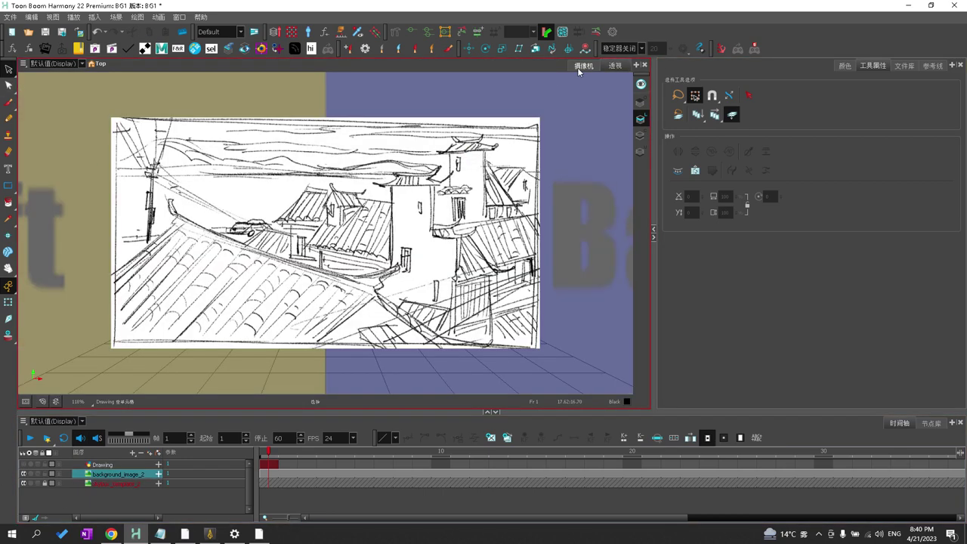
# Reposition background_image_2 over the skybox template and enlarge it to a scale of about 5.6
pyautogui.click(345, 200)
pyautogui.moveTo(344, 200)
pyautogui.mouseDown()
pyautogui.moveTo(307, 220)
pyautogui.moveTo(279, 190)
pyautogui.mouseUp()
pyautogui.press('1')
pyautogui.press('1')
pyautogui.press('1')
pyautogui.press('2')
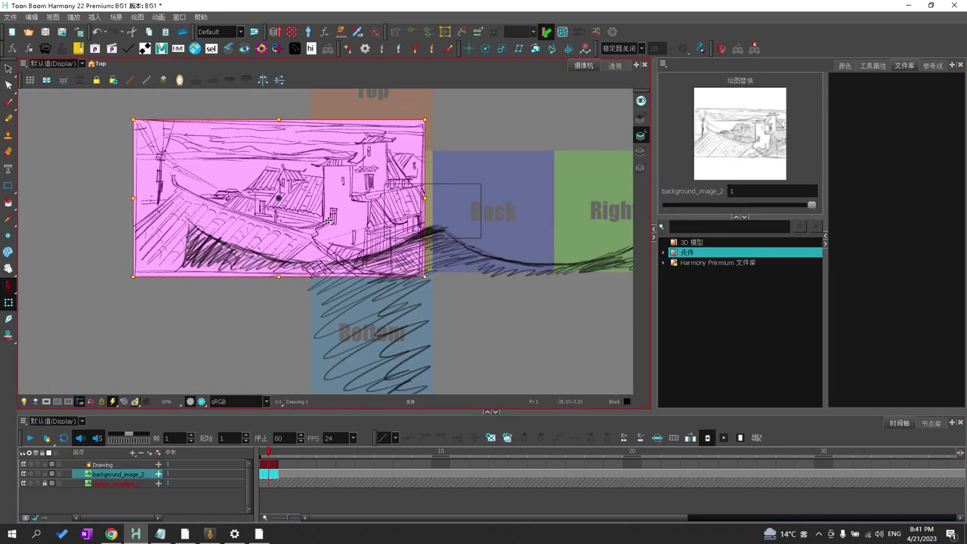
pyautogui.moveTo(352, 302); pyautogui.dragTo(439, 338)
# Make background_image_2 semi-transparent by lowering its opacity in the layer's advanced properties
pyautogui.doubleClick(440, 338)
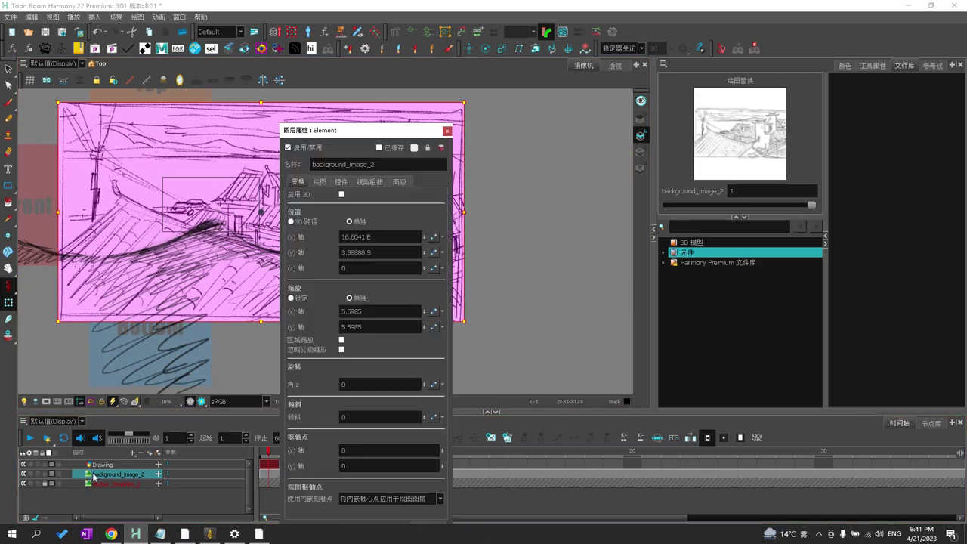
pyautogui.click(406, 181)
pyautogui.click(339, 227)
pyautogui.press('Return')
pyautogui.moveTo(370, 129)
pyautogui.mouseDown()
pyautogui.moveTo(412, 172)
pyautogui.moveTo(391, 170)
pyautogui.moveTo(424, 167)
pyautogui.moveTo(361, 180)
pyautogui.moveTo(392, 180)
pyautogui.mouseUp()
pyautogui.scroll(-2, 544, 209)
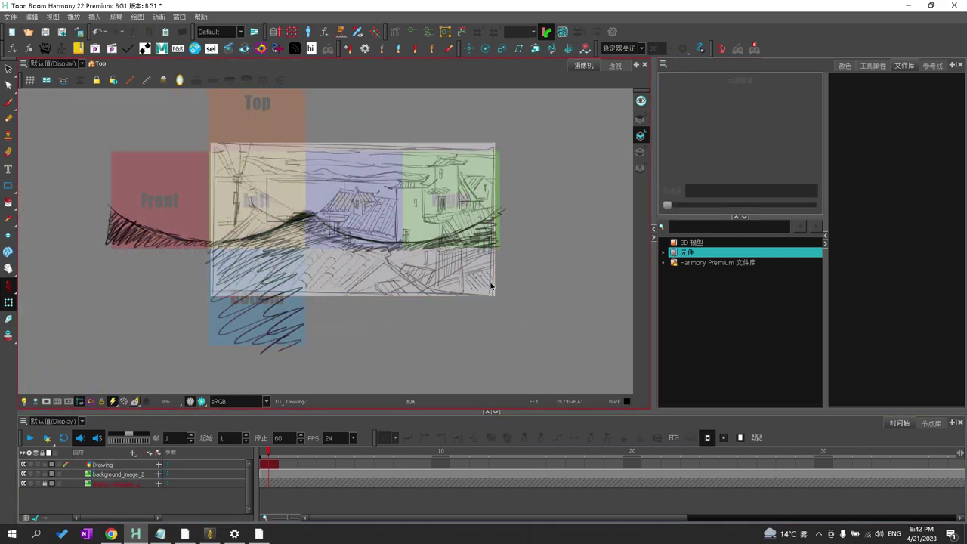
# Hide the Drawing layer and import the second village reference sketch as an image layer
pyautogui.click(23, 465)
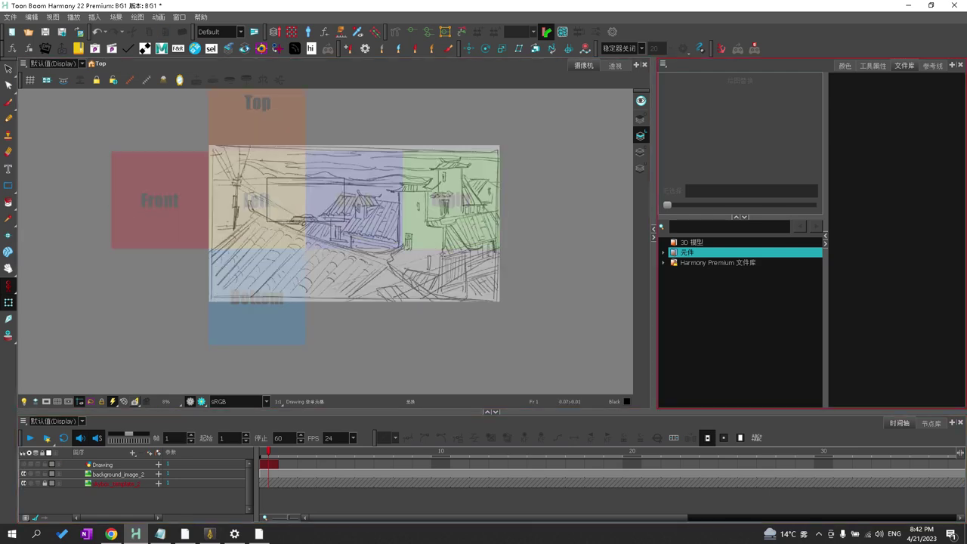
pyautogui.click(10, 17)
pyautogui.moveTo(23, 144)
pyautogui.click(125, 145)
pyautogui.click(504, 438)
pyautogui.click(119, 491)
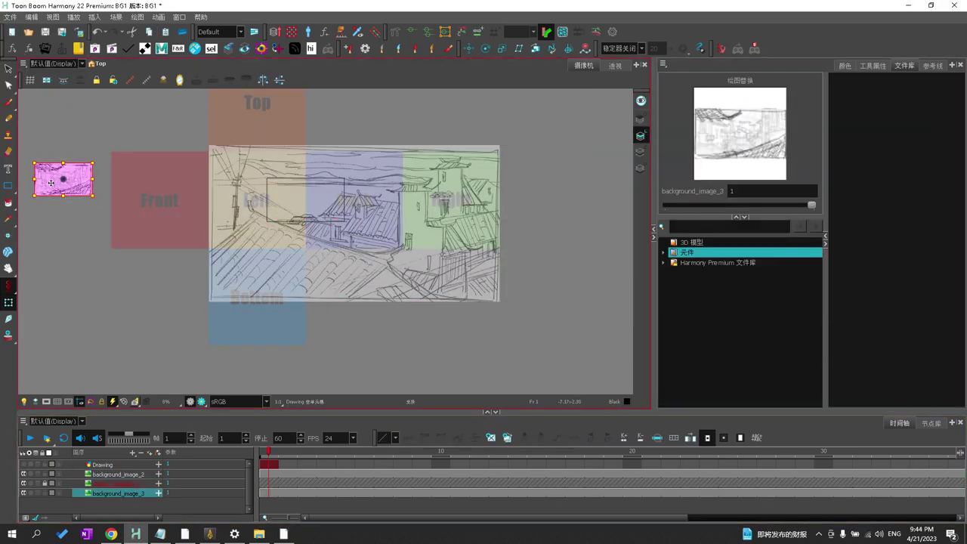
# Arrange the two reference sketches side by side over the skybox template
pyautogui.scroll(5, 508, 271)
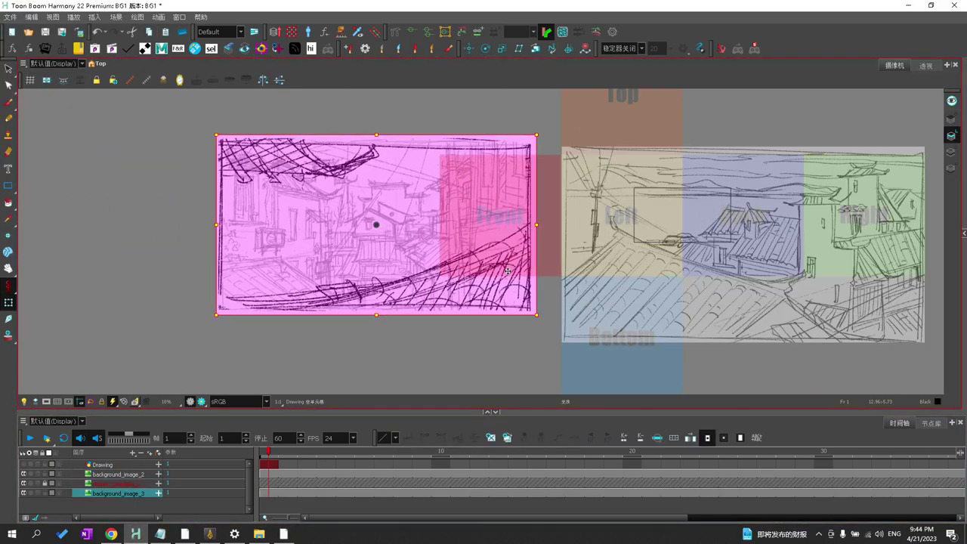
pyautogui.moveTo(507, 270); pyautogui.dragTo(392, 238)
pyautogui.click(622, 222)
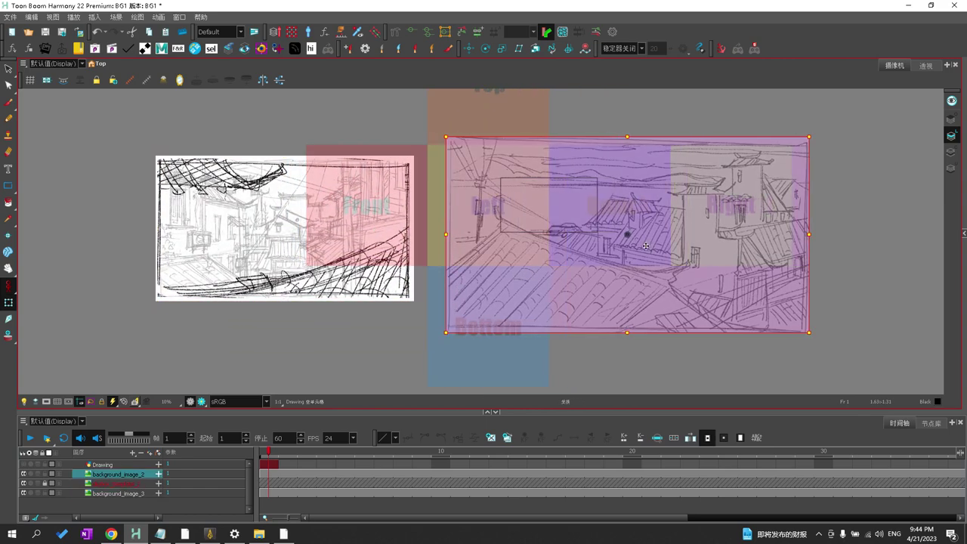
pyautogui.scroll(1, 538, 249)
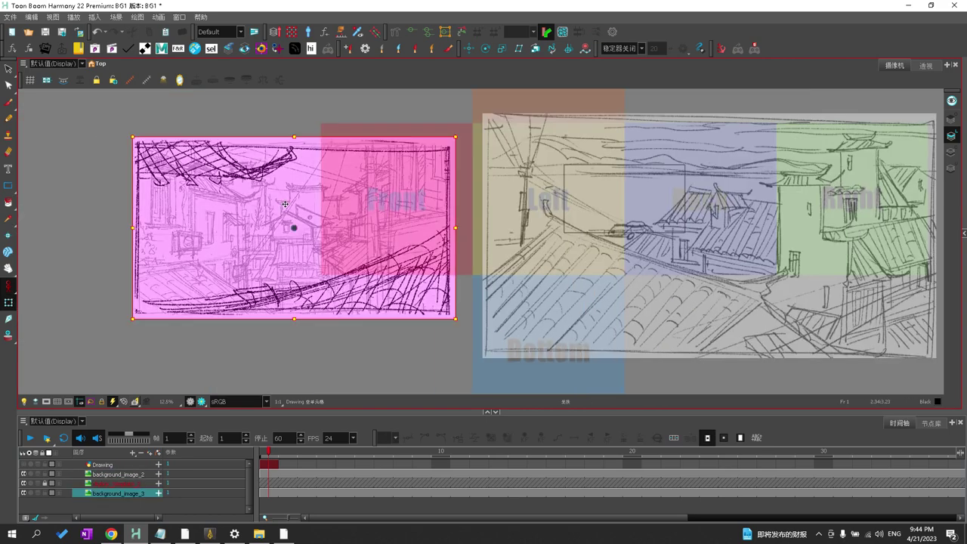
pyautogui.moveTo(475, 194); pyautogui.dragTo(619, 268)
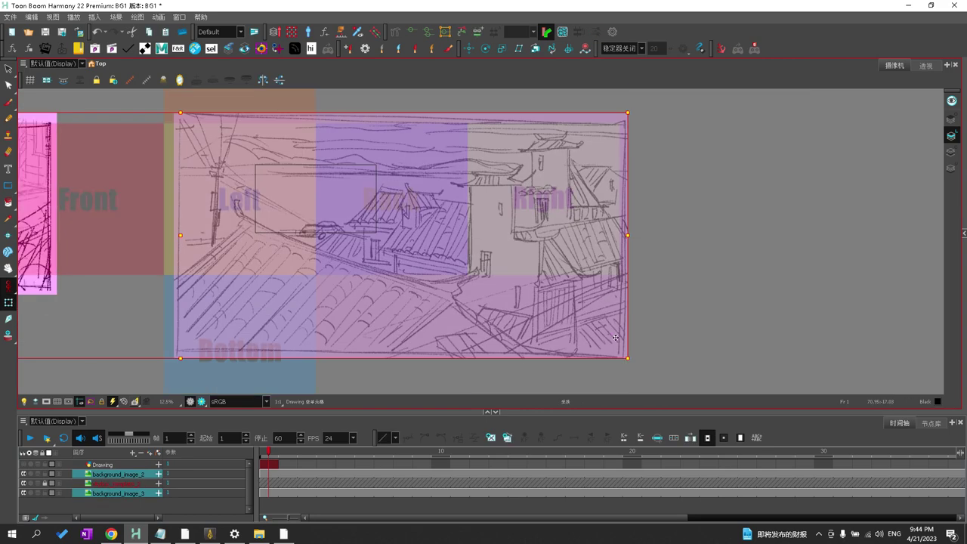
pyautogui.moveTo(144, 191)
pyautogui.mouseDown()
pyautogui.moveTo(394, 183)
pyautogui.moveTo(332, 182)
pyautogui.moveTo(346, 184)
pyautogui.mouseUp()
# Sketch roof and building outlines on the Drawing layer with the Brush, undoing and redoing the last strokes
pyautogui.click(102, 465)
pyautogui.hotkey('alt', 'b')
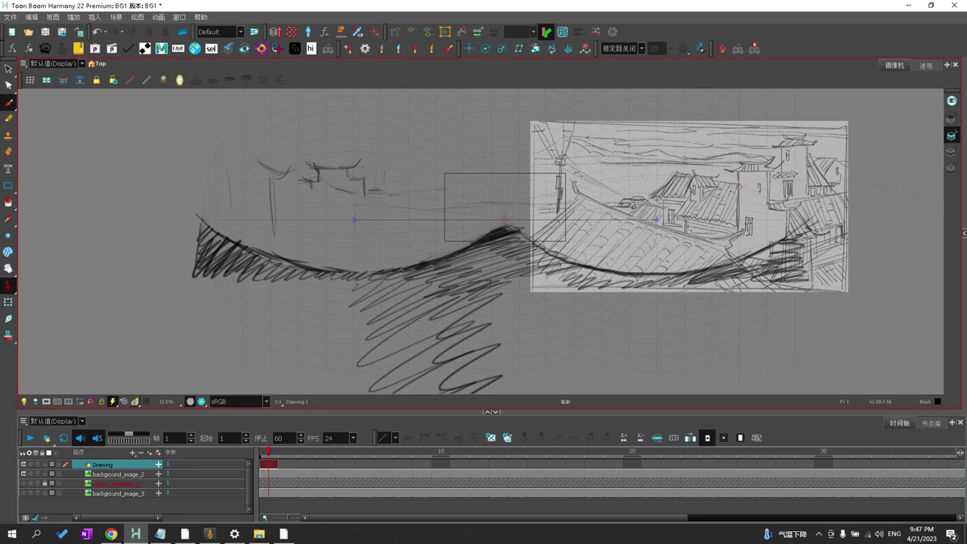
pyautogui.hotkey('ctrl', 'z')
pyautogui.hotkey('ctrl', 'z')
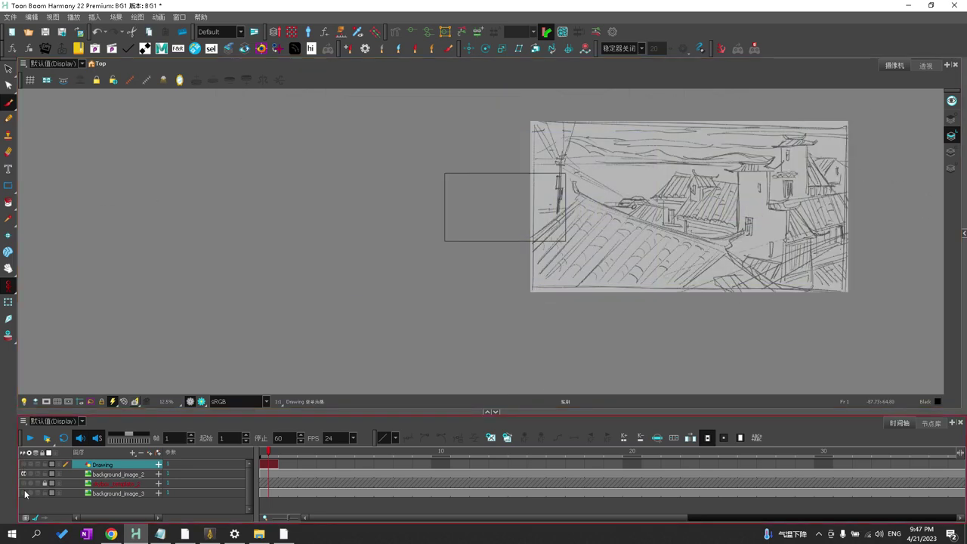
pyautogui.hotkey('ctrl', 'shift', 'z')
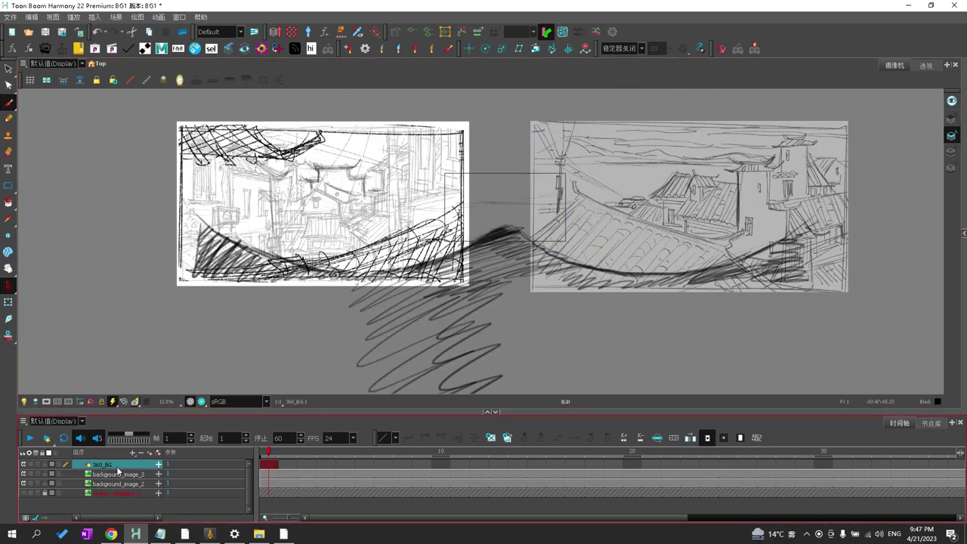
# Refine the building sketch on the 360_BG layer and brush a hill line extending right from the left-hand roofs
pyautogui.hotkey('alt', 'e')
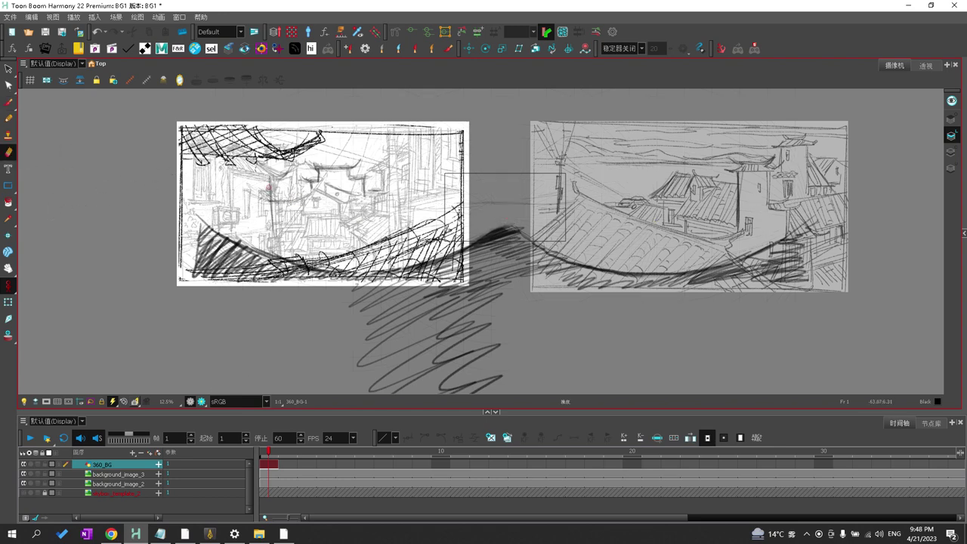
pyautogui.hotkey('alt', 'b')
pyautogui.hotkey('alt', 'shift', 'd')
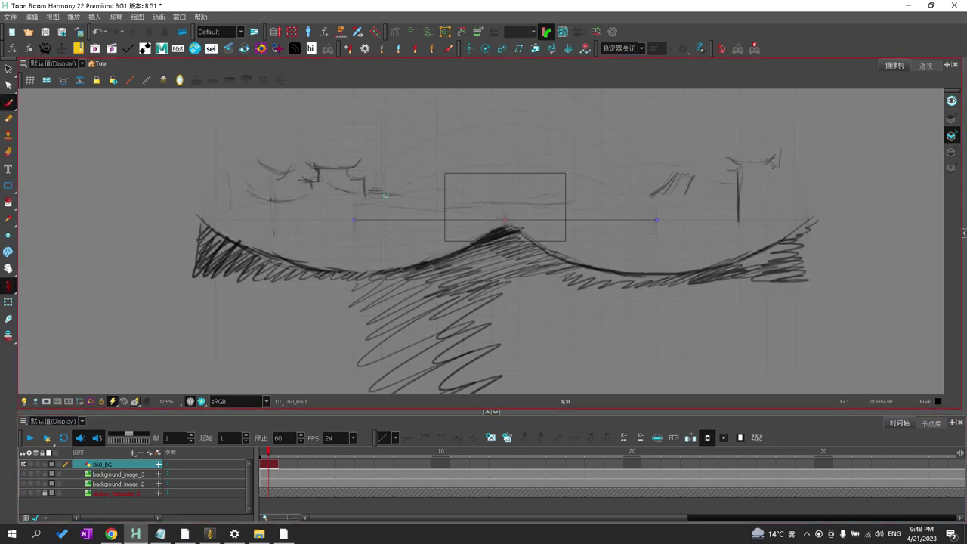
pyautogui.moveTo(399, 194); pyautogui.dragTo(451, 179)
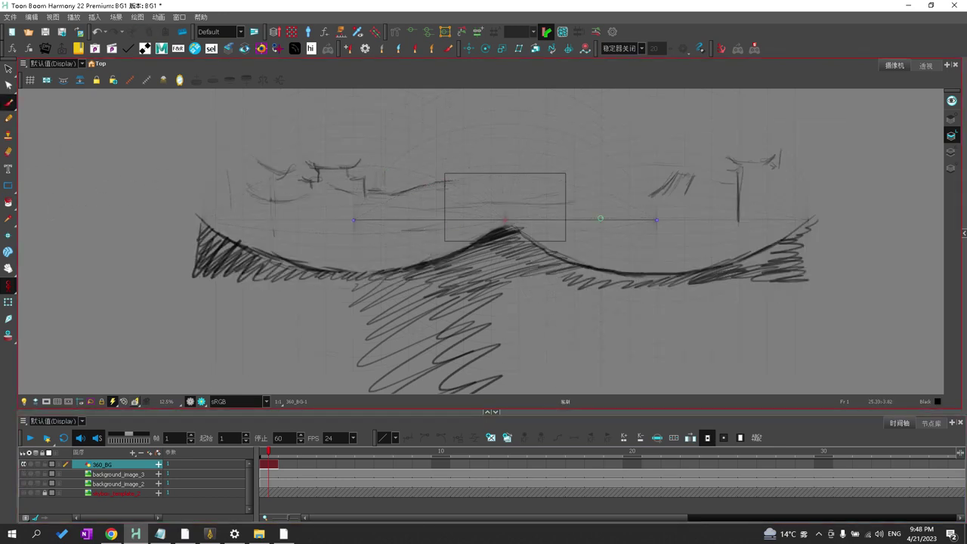
# Show background_image_2 as reference and sketch the distant mountain ridge from the left-hand roofs towards it
pyautogui.click(23, 484)
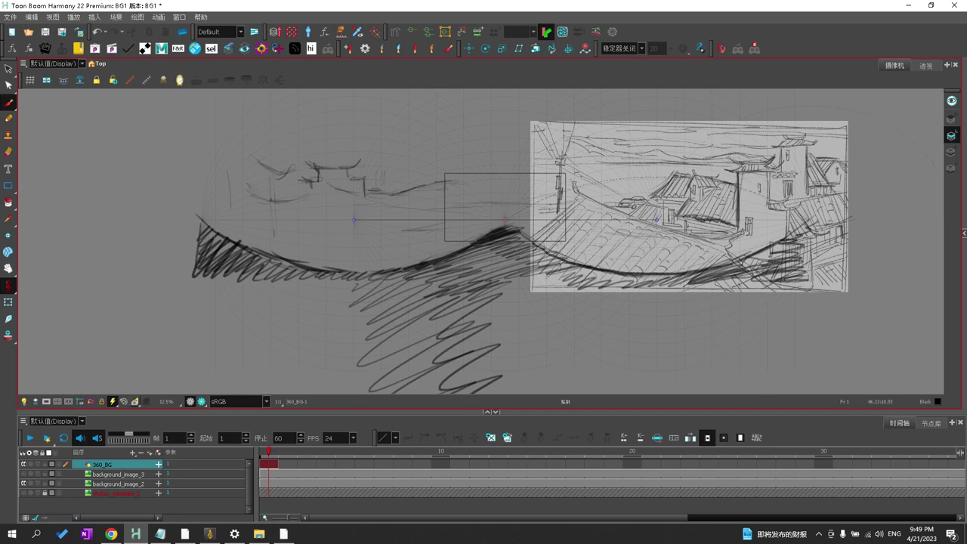
pyautogui.hotkey('ctrl', '`')
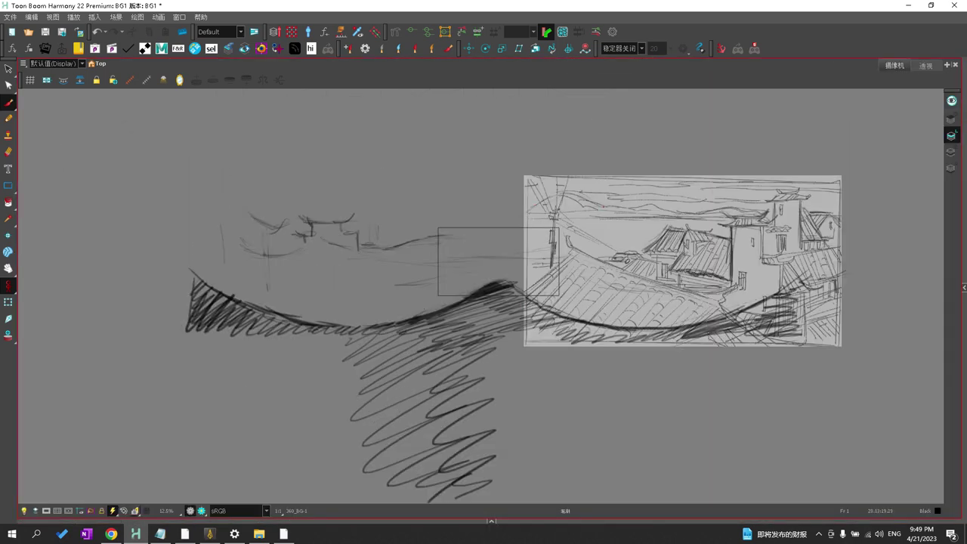
pyautogui.moveTo(377, 233); pyautogui.dragTo(564, 190)
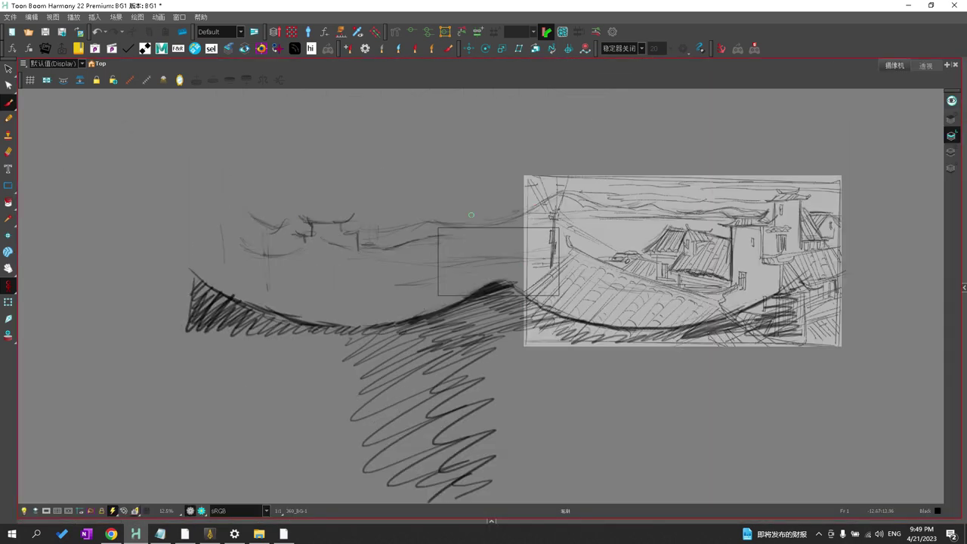
pyautogui.hotkey('ctrl', '`')
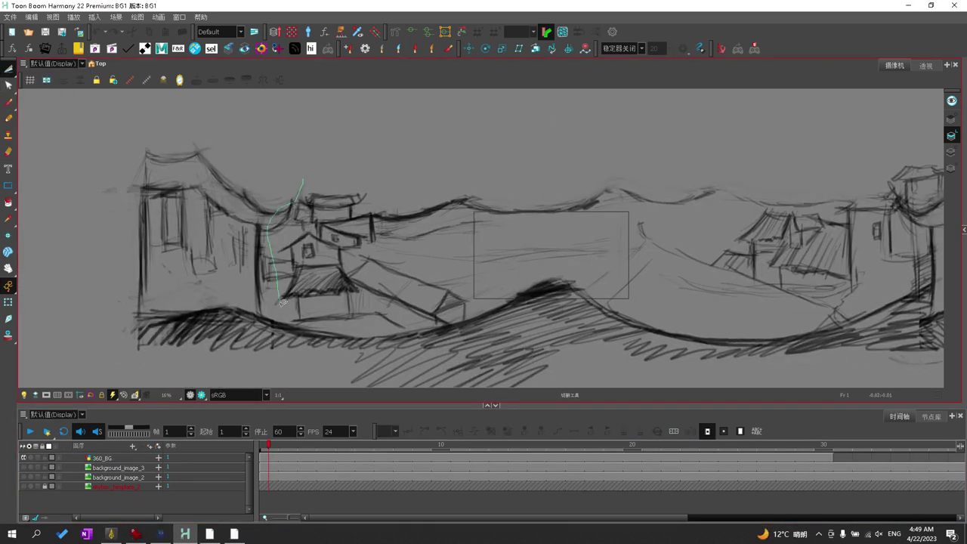
# Cut out the small building cluster beside the large left house with the Cutter and shift it slightly right
pyautogui.moveTo(283, 302); pyautogui.dragTo(301, 182)
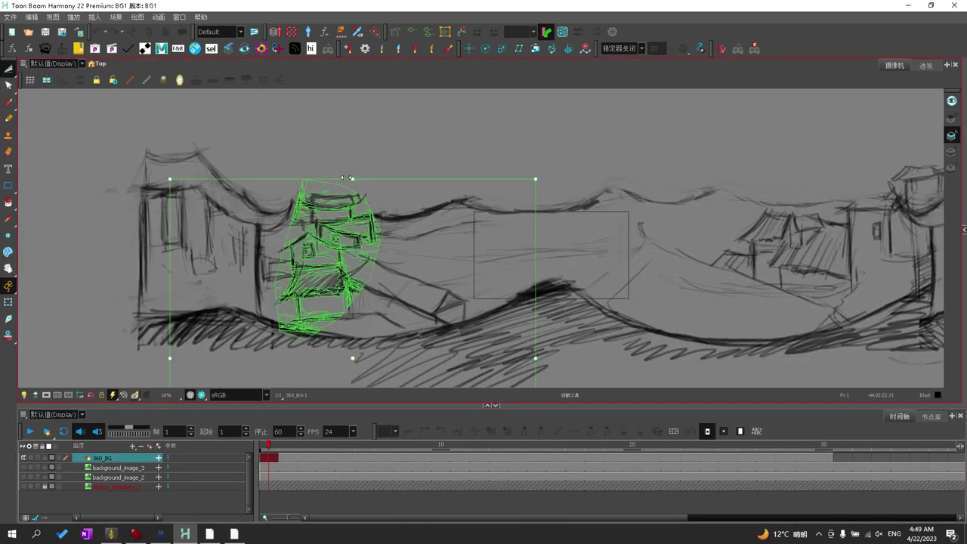
pyautogui.moveTo(325, 257); pyautogui.dragTo(351, 257)
pyautogui.click(10, 106)
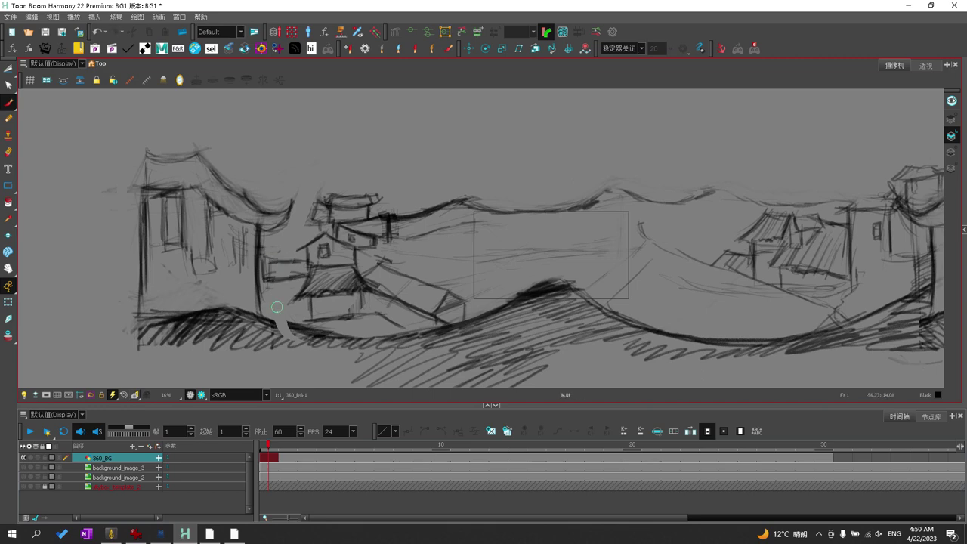
# Erase the large left house's old roof slope and redraw its curved roofline, eave and windows with the Brush
pyautogui.scroll(2, 277, 307)
pyautogui.hotkey('alt', 'e')
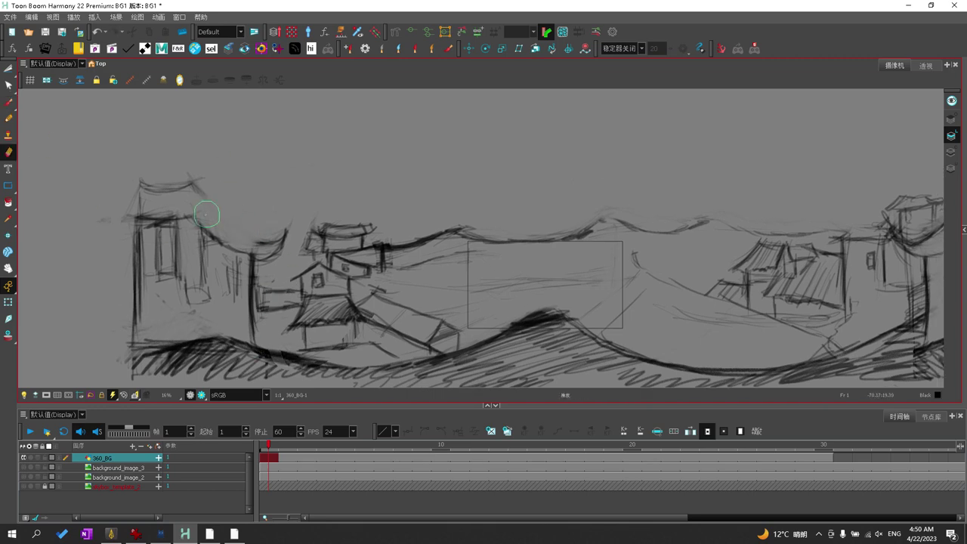
pyautogui.hotkey('alt', 'b')
pyautogui.moveTo(193, 183); pyautogui.dragTo(282, 245)
pyautogui.moveTo(133, 186); pyautogui.dragTo(192, 194)
pyautogui.moveTo(183, 217)
pyautogui.mouseDown()
pyautogui.moveTo(283, 257)
pyautogui.moveTo(162, 253)
pyautogui.mouseUp()
pyautogui.moveTo(209, 241)
pyautogui.mouseDown()
pyautogui.moveTo(222, 288)
pyautogui.moveTo(225, 263)
pyautogui.mouseUp()
pyautogui.moveTo(220, 246); pyautogui.dragTo(226, 284)
pyautogui.moveTo(134, 218); pyautogui.dragTo(213, 227)
# Erase stray lines around the large left house's eave and walls and redraw its right-hand window
pyautogui.hotkey('alt', 'e')
pyautogui.moveTo(121, 200)
pyautogui.mouseDown()
pyautogui.moveTo(227, 225)
pyautogui.moveTo(149, 218)
pyautogui.moveTo(240, 272)
pyautogui.mouseUp()
pyautogui.moveTo(166, 272); pyautogui.dragTo(201, 303)
pyautogui.hotkey('alt', 'b')
pyautogui.moveTo(189, 242); pyautogui.dragTo(216, 273)
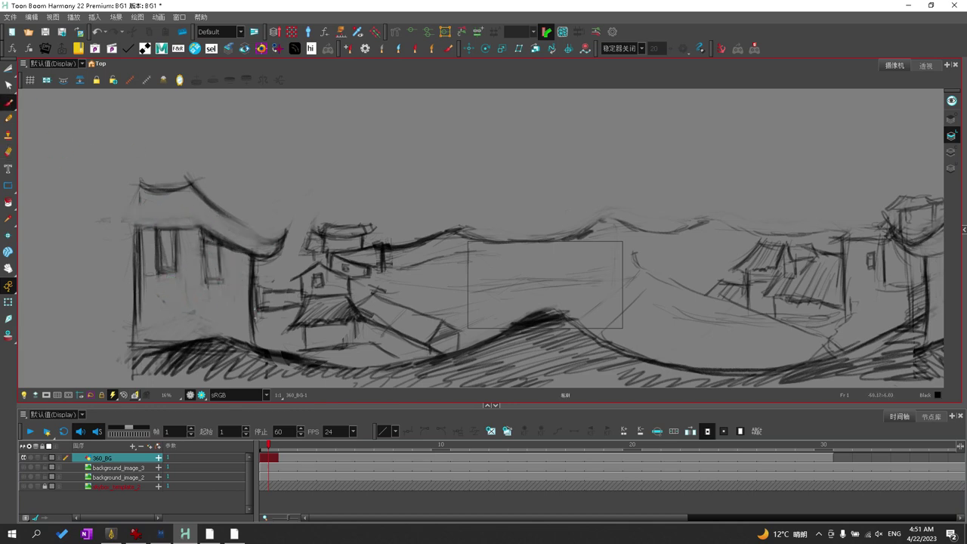
# Strengthen the outlines of the foreground roof ridge, the right-hand houses and the mountain ridge behind them
pyautogui.moveTo(576, 318); pyautogui.dragTo(621, 285)
pyautogui.moveTo(629, 248)
pyautogui.mouseDown()
pyautogui.moveTo(636, 295)
pyautogui.moveTo(826, 338)
pyautogui.mouseUp()
pyautogui.moveTo(774, 298); pyautogui.dragTo(773, 315)
pyautogui.moveTo(780, 299); pyautogui.dragTo(848, 334)
pyautogui.moveTo(821, 317)
pyautogui.mouseDown()
pyautogui.moveTo(871, 343)
pyautogui.moveTo(897, 316)
pyautogui.mouseUp()
pyautogui.moveTo(839, 239); pyautogui.dragTo(887, 217)
pyautogui.moveTo(700, 220); pyautogui.dragTo(767, 231)
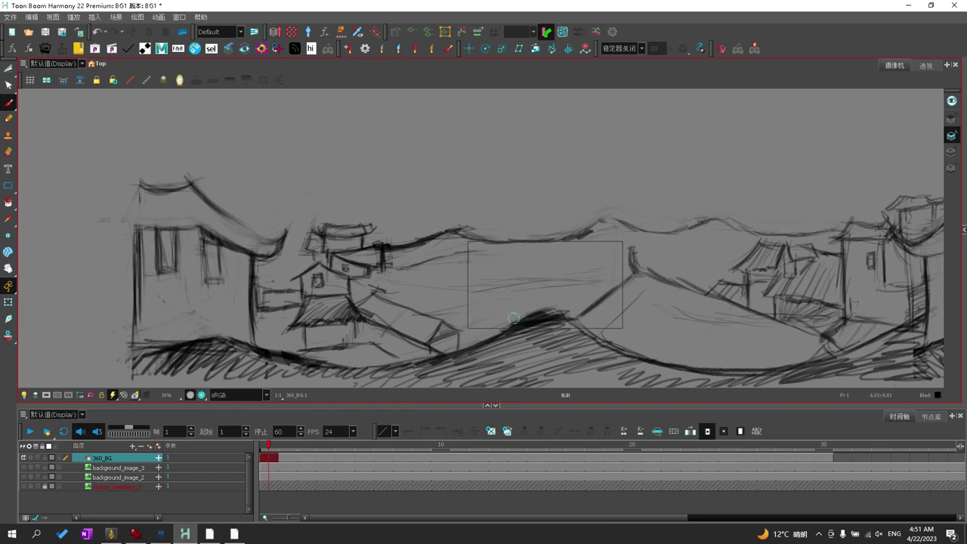
# Deselect the four-point perspective guide and sketch a small slanted-roof house just left of the central hill's peak
pyautogui.click(965, 234)
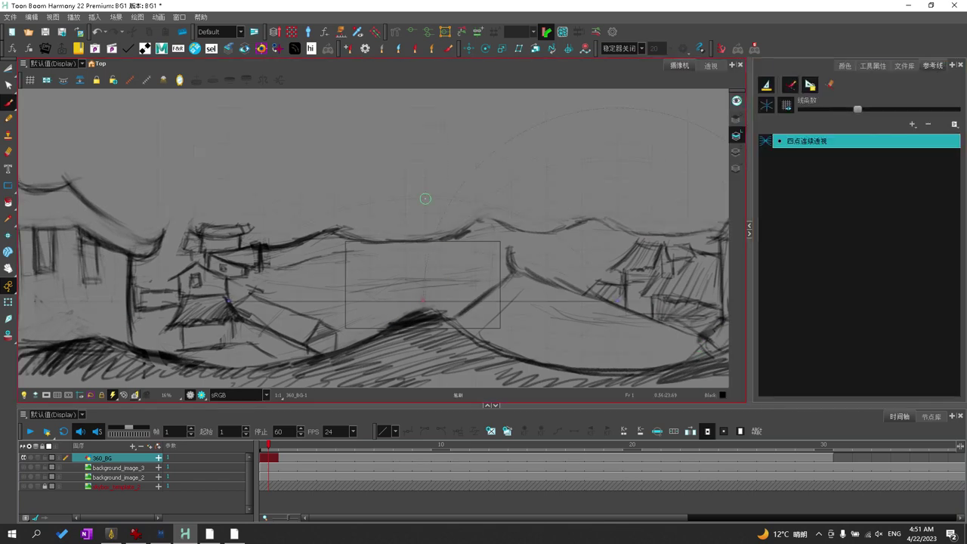
pyautogui.moveTo(473, 293); pyautogui.dragTo(490, 236)
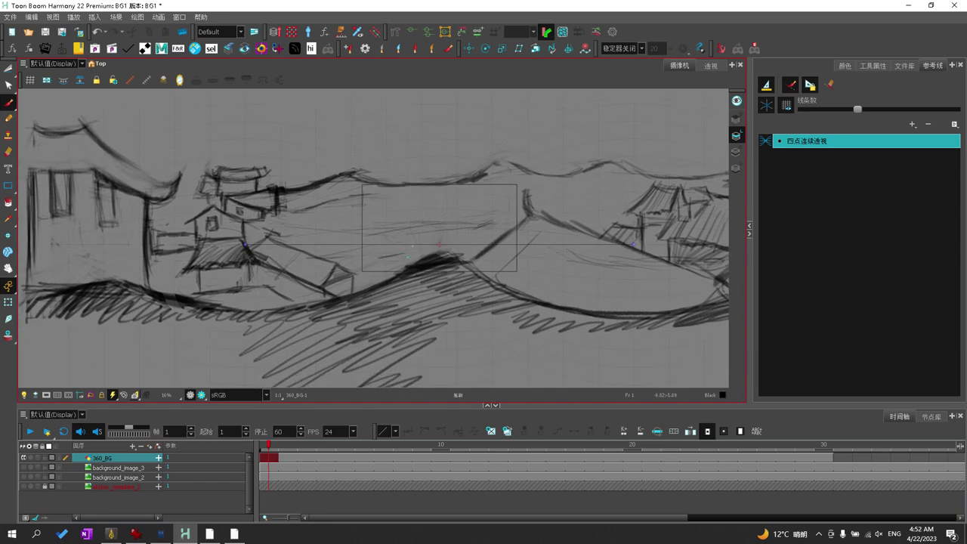
pyautogui.click(368, 264)
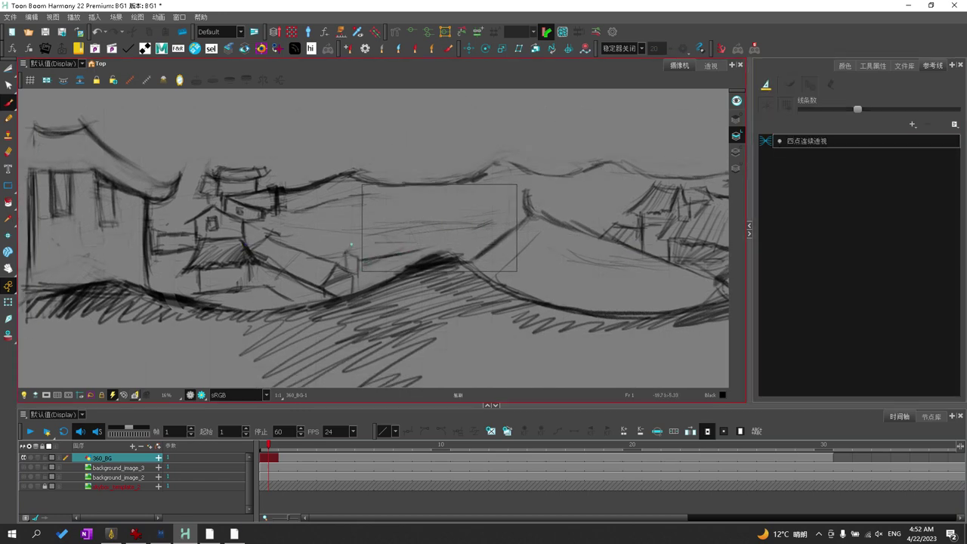
pyautogui.moveTo(351, 244)
pyautogui.mouseDown()
pyautogui.moveTo(401, 234)
pyautogui.moveTo(422, 249)
pyautogui.mouseUp()
pyautogui.moveTo(361, 248); pyautogui.dragTo(421, 252)
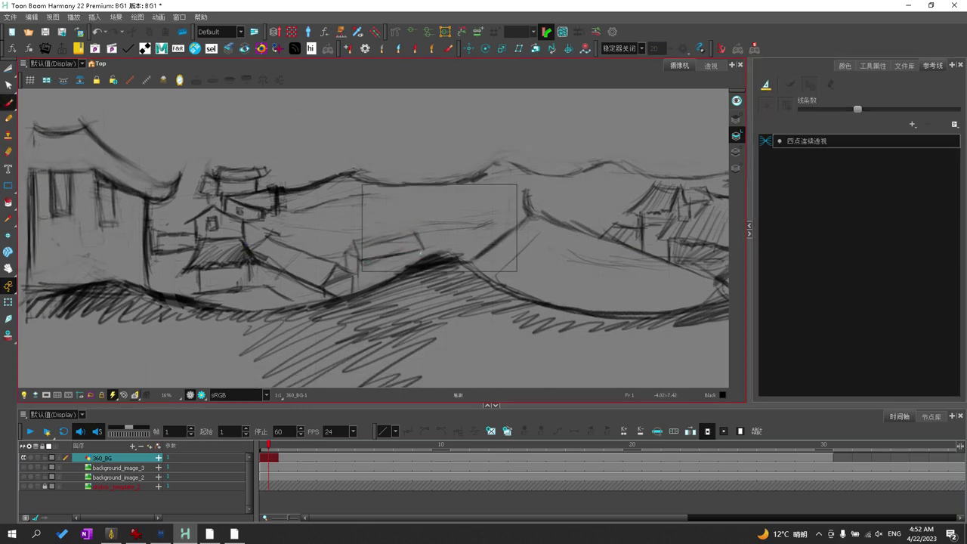
# Sketch a long-roofed house and small hatched roofs in the distance behind the central hill
pyautogui.moveTo(257, 227)
pyautogui.mouseDown()
pyautogui.moveTo(312, 198)
pyautogui.moveTo(374, 193)
pyautogui.mouseUp()
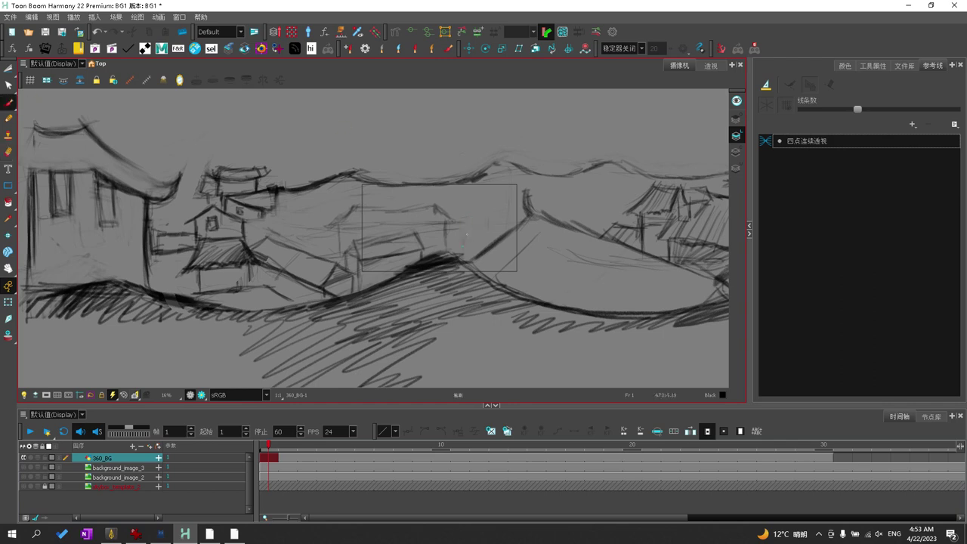
pyautogui.moveTo(459, 220); pyautogui.dragTo(568, 214)
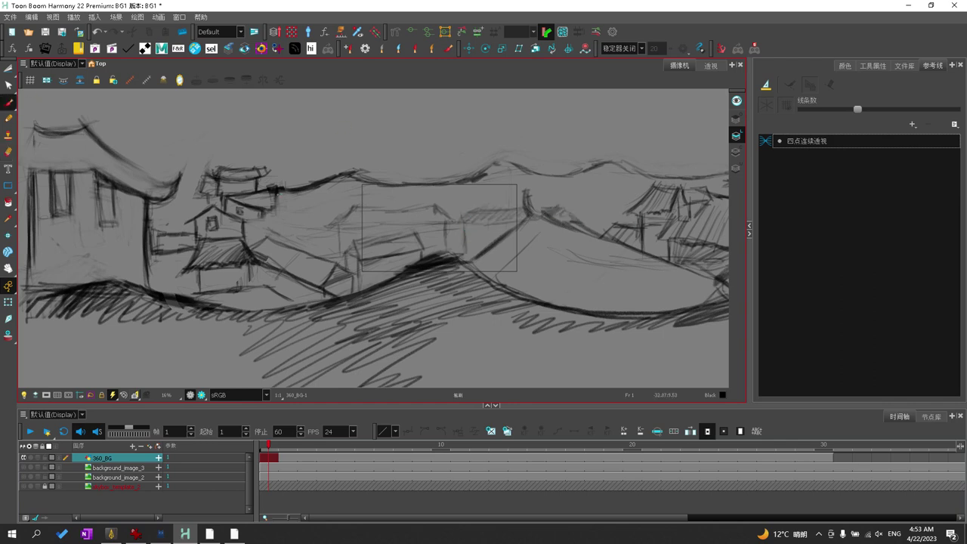
pyautogui.scroll(-1, 516, 235)
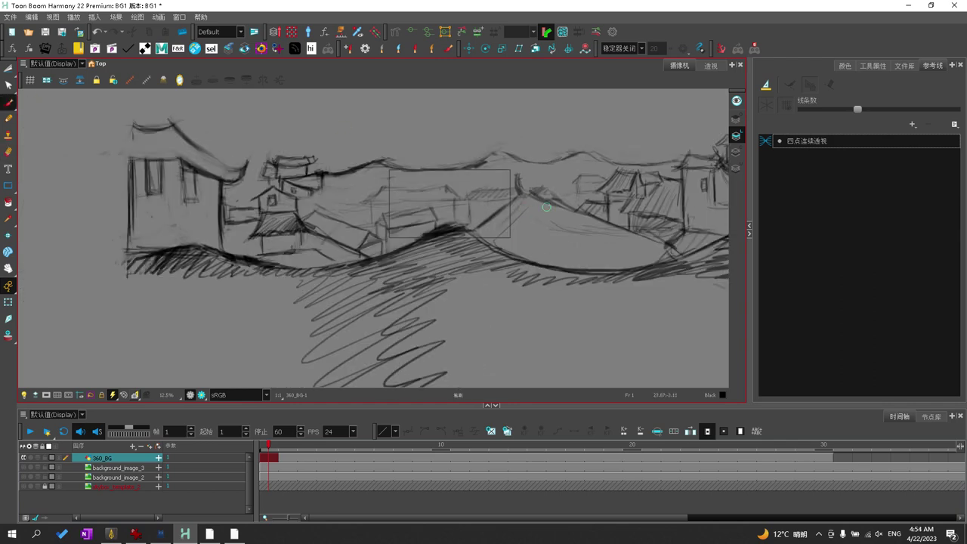
# Erase stray marks and draw tile lines across the large roof slope right of the central hill
pyautogui.moveTo(549, 144)
pyautogui.mouseDown()
pyautogui.moveTo(423, 121)
pyautogui.moveTo(201, 222)
pyautogui.moveTo(318, 227)
pyautogui.moveTo(355, 266)
pyautogui.moveTo(399, 265)
pyautogui.moveTo(405, 279)
pyautogui.mouseUp()
pyautogui.hotkey('alt', 'e')
pyautogui.hotkey('alt', 'b')
pyautogui.hotkey('alt', 'e')
pyautogui.hotkey('alt', 'b')
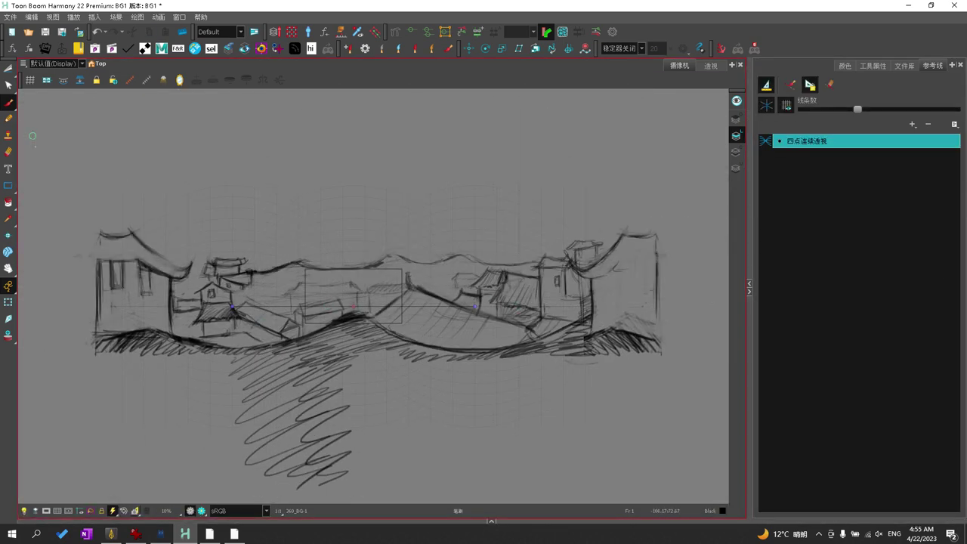
# Deselect the perspective guide, strengthen the right-end house's wall edges and sketch two clouds in the skybox template's Top face
pyautogui.press('Escape')
pyautogui.moveTo(594, 274); pyautogui.dragTo(594, 329)
pyautogui.moveTo(656, 234); pyautogui.dragTo(658, 300)
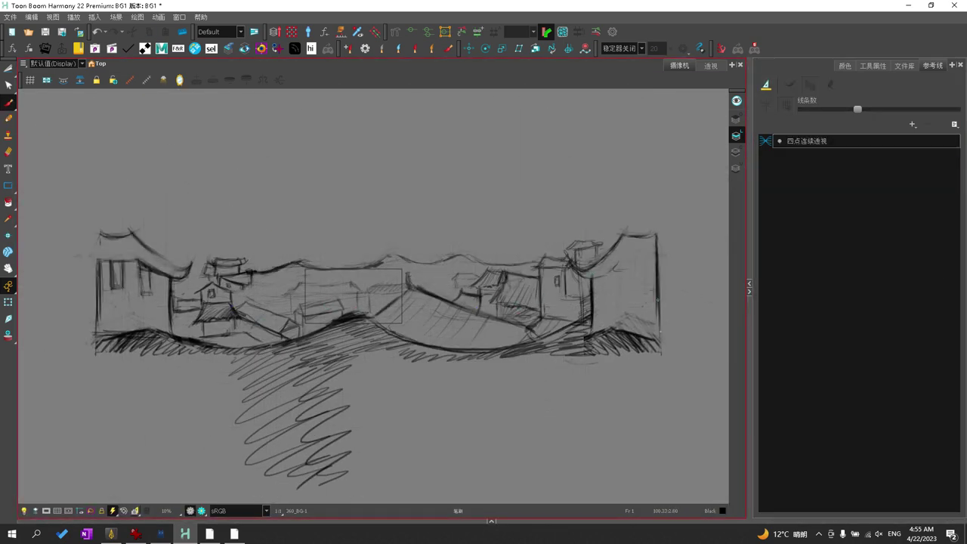
pyautogui.click(492, 521)
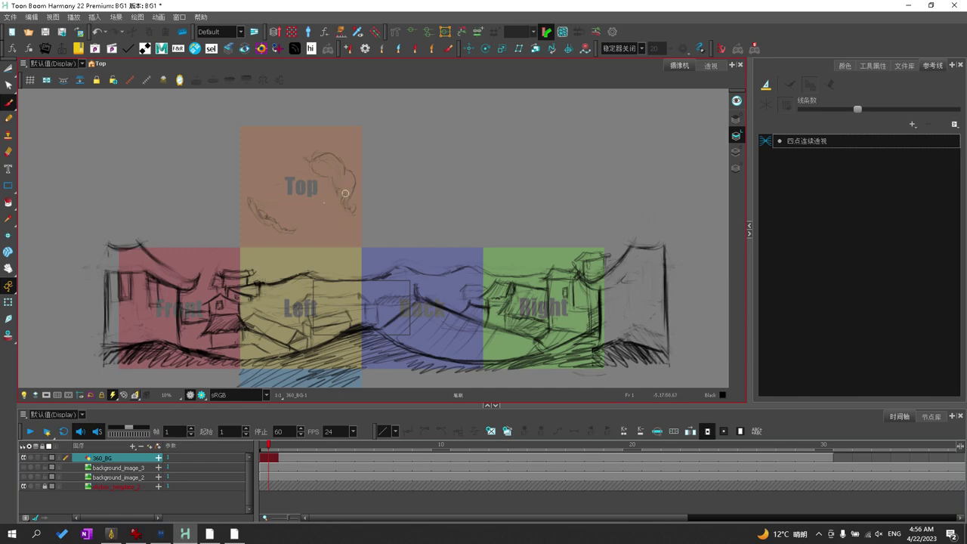
# Draw a second curved line parallel to the foreground roof ridge across the Front, Left, Back and Right faces
pyautogui.moveTo(109, 357)
pyautogui.mouseDown()
pyautogui.moveTo(173, 195)
pyautogui.moveTo(210, 172)
pyautogui.mouseUp()
pyautogui.moveTo(305, 182); pyautogui.dragTo(382, 184)
pyautogui.moveTo(295, 178); pyautogui.dragTo(290, 183)
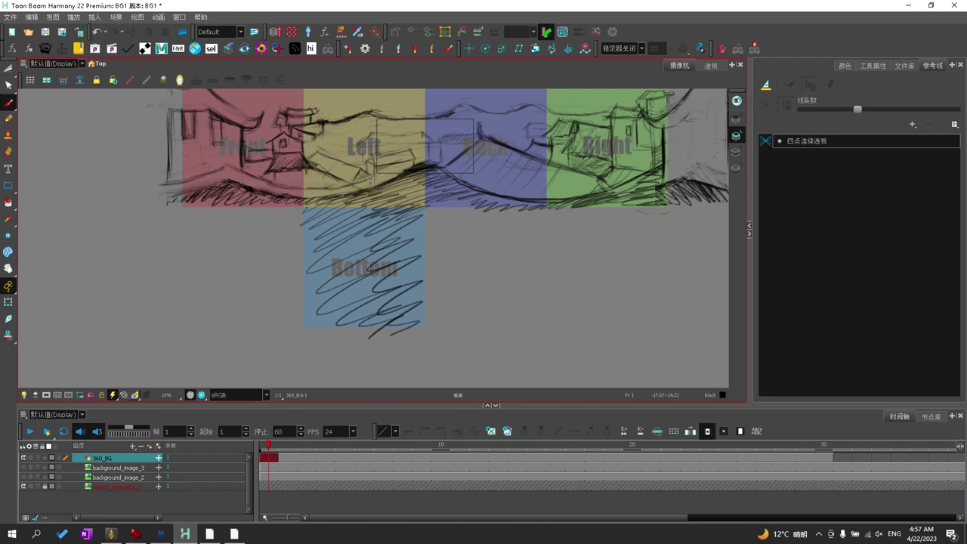
pyautogui.moveTo(370, 180)
pyautogui.mouseDown()
pyautogui.moveTo(426, 160)
pyautogui.moveTo(501, 185)
pyautogui.moveTo(583, 194)
pyautogui.moveTo(603, 181)
pyautogui.moveTo(476, 182)
pyautogui.mouseUp()
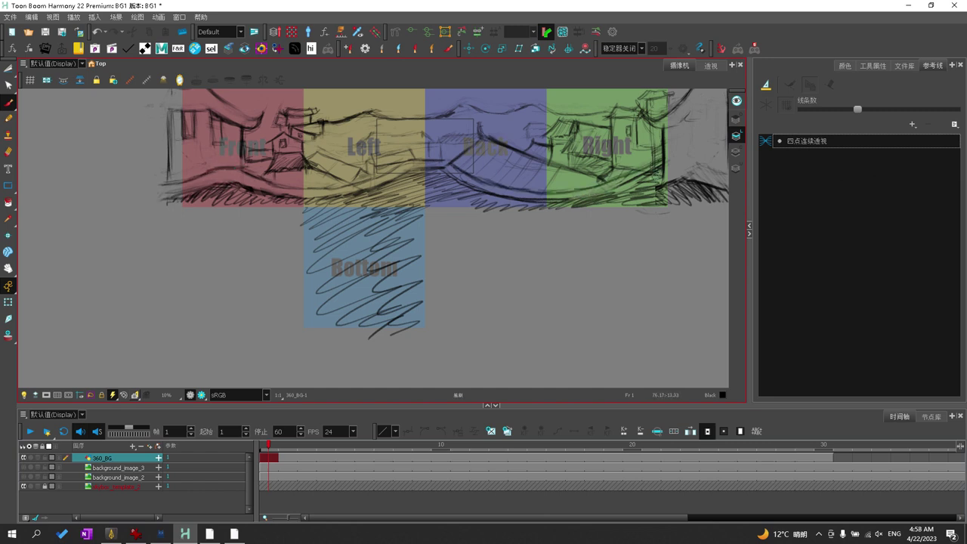
pyautogui.moveTo(684, 170); pyautogui.dragTo(536, 194)
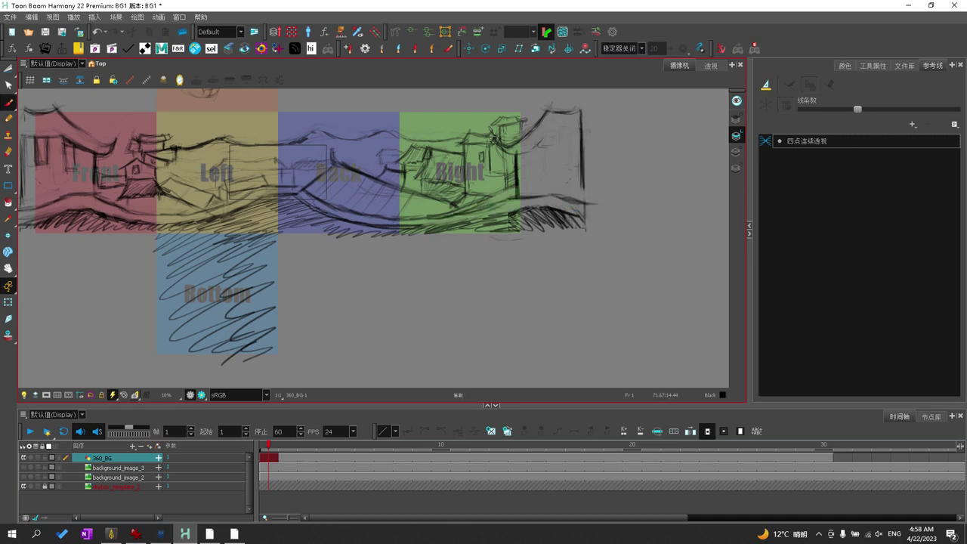
# Redraw the right-end house's eave and wall edge, and add two small clouds in the template's Top face
pyautogui.moveTo(499, 148); pyautogui.dragTo(596, 164)
pyautogui.moveTo(467, 203); pyautogui.dragTo(592, 309)
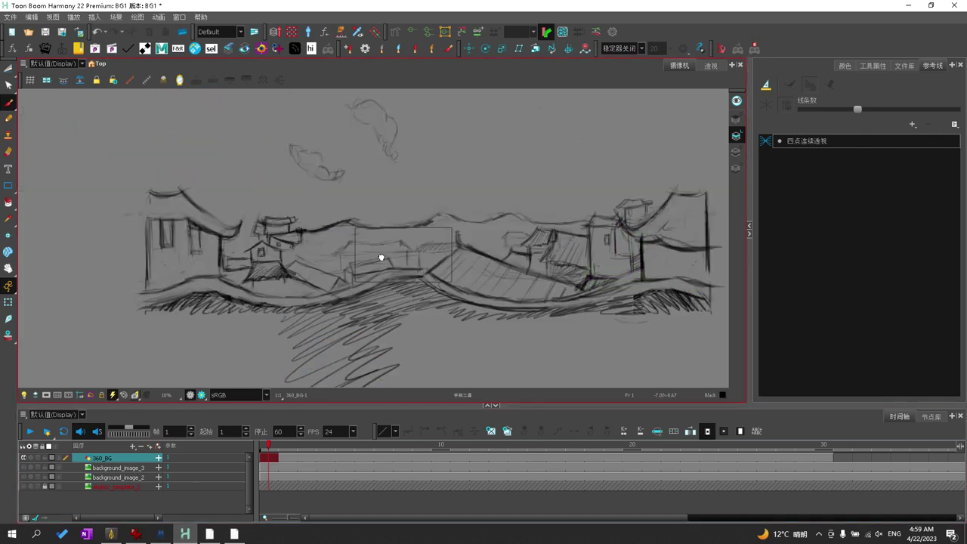
pyautogui.moveTo(330, 118); pyautogui.dragTo(340, 164)
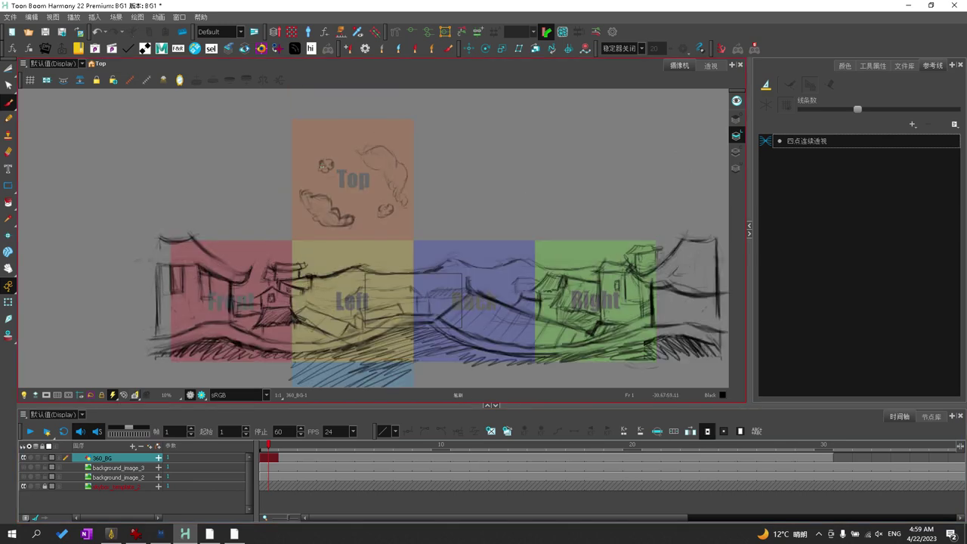
pyautogui.scroll(-2, 337, 125)
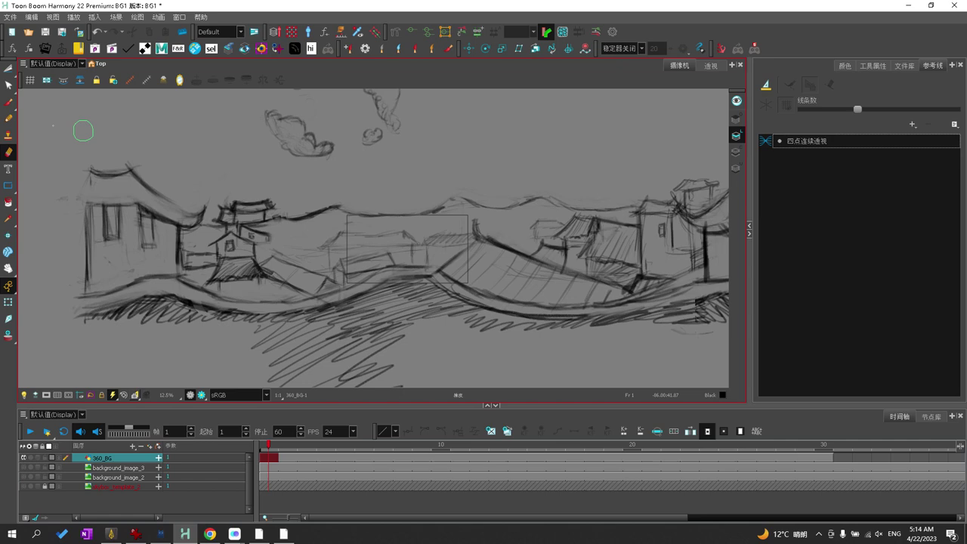
# Cut out the two-tiered tower above the small left-hand houses and brush in small buildings beside them
pyautogui.hotkey('alt', 'b')
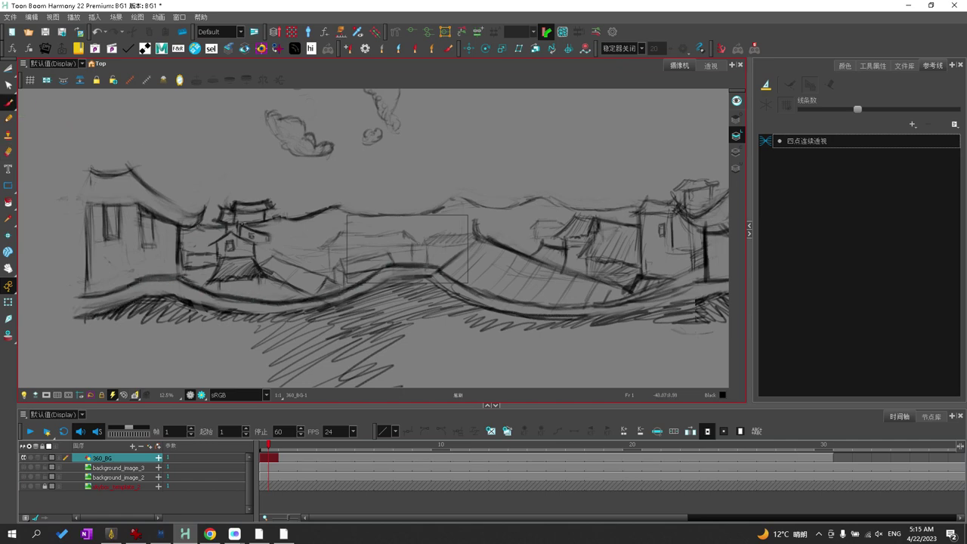
pyautogui.hotkey('alt', 's')
pyautogui.moveTo(277, 190); pyautogui.dragTo(214, 228)
pyautogui.press('Delete')
pyautogui.hotkey('alt', 'b')
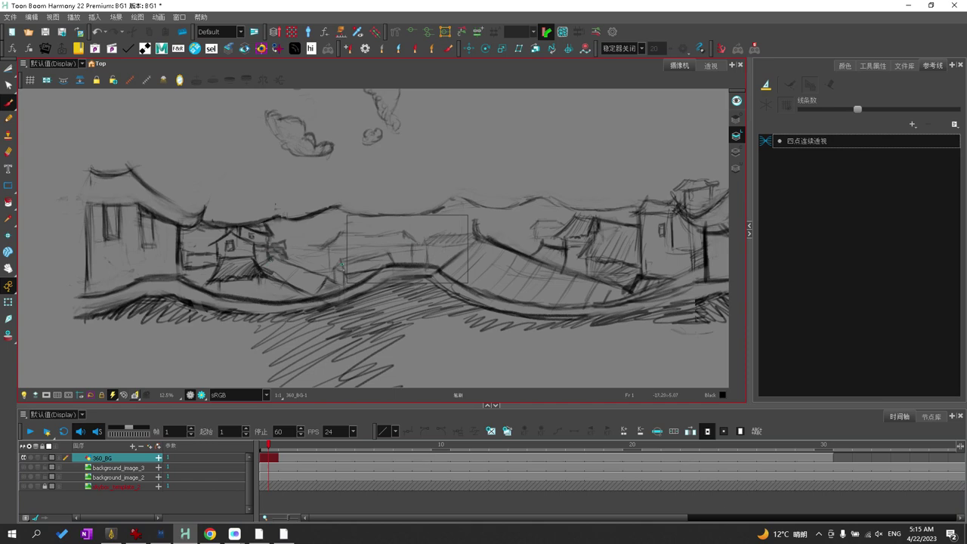
# Cut out the long-roofed house and the hatched roof in the central distance
pyautogui.hotkey('alt', 's')
pyautogui.moveTo(310, 273); pyautogui.dragTo(429, 218)
pyautogui.press('Delete')
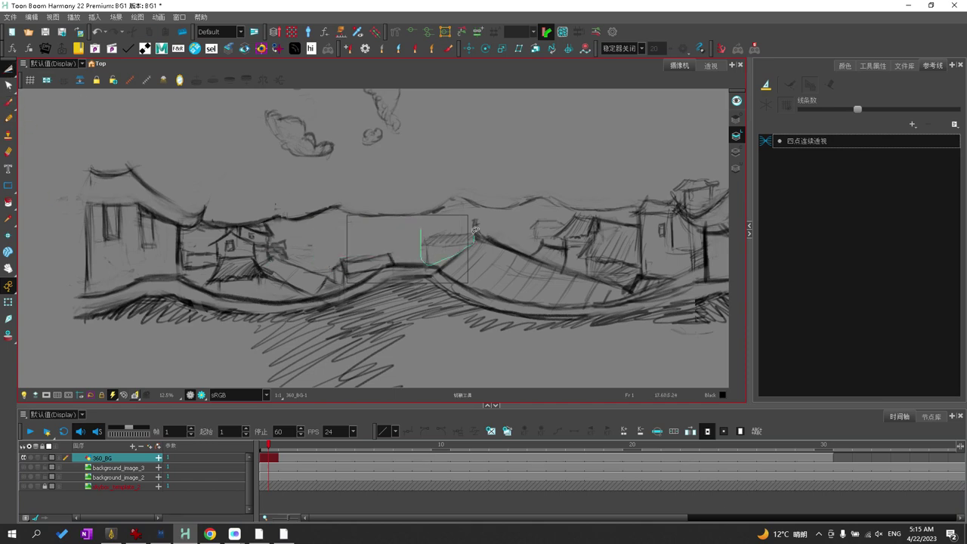
# Show the background_image_3 reference and toggle the 360_BG layer to compare the sketch with it
pyautogui.hotkey('alt', 'b')
pyautogui.click(48, 451)
pyautogui.click(24, 468)
pyautogui.click(22, 458)
pyautogui.click(23, 458)
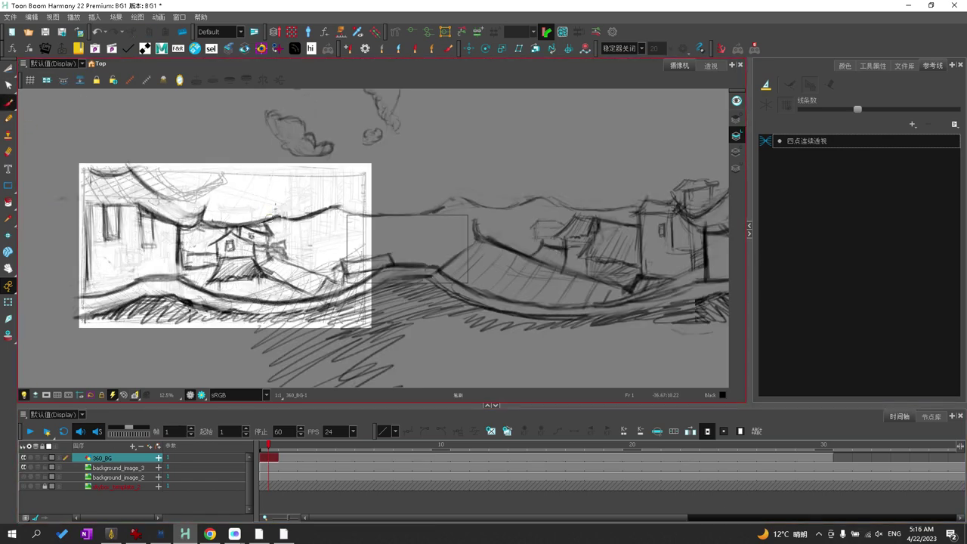
pyautogui.click(23, 458)
# Check the layer properties of background_image_3 and compare its reference buildings with the 360_BG drawing
pyautogui.click(106, 468)
pyautogui.click(22, 457)
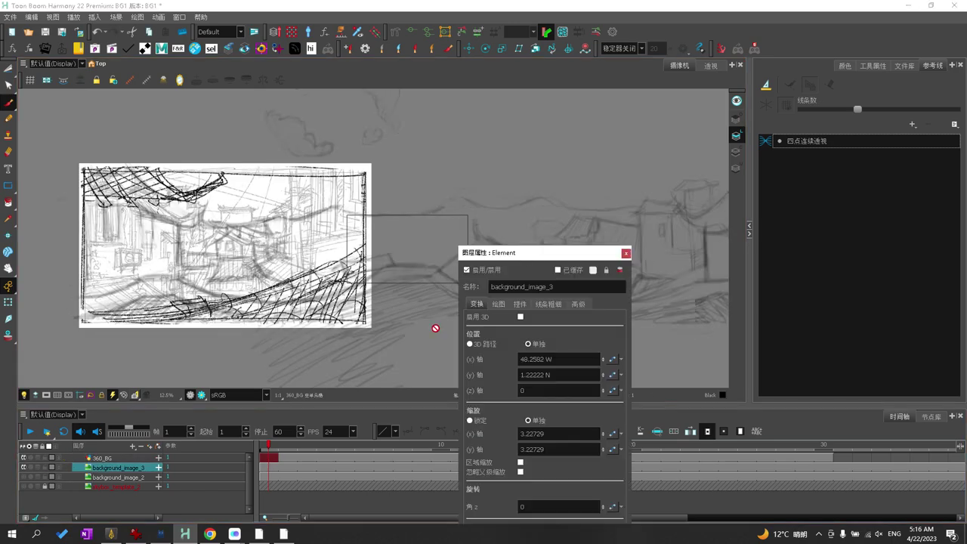
pyautogui.doubleClick(106, 468)
pyautogui.click(621, 493)
pyautogui.click(23, 458)
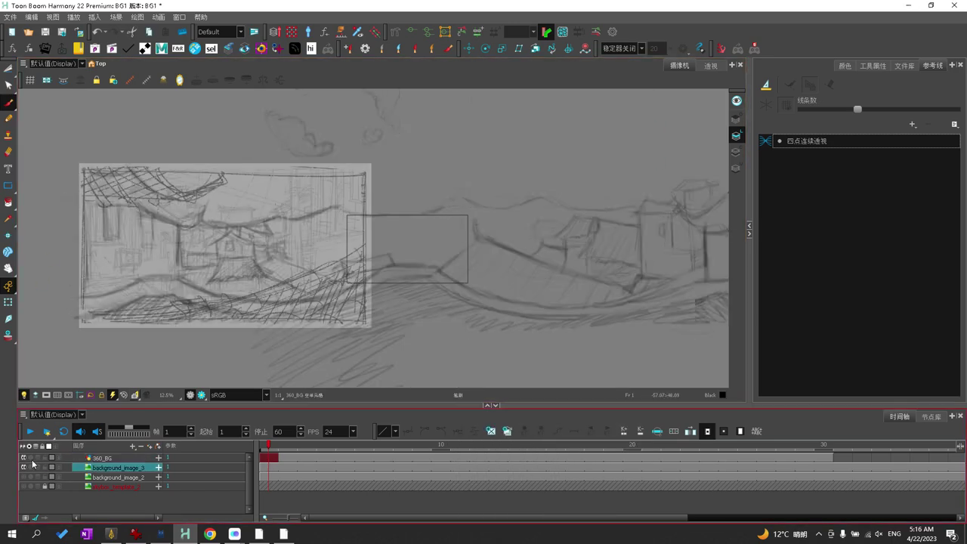
pyautogui.click(22, 458)
pyautogui.click(22, 457)
pyautogui.click(23, 458)
pyautogui.click(23, 458)
pyautogui.click(23, 458)
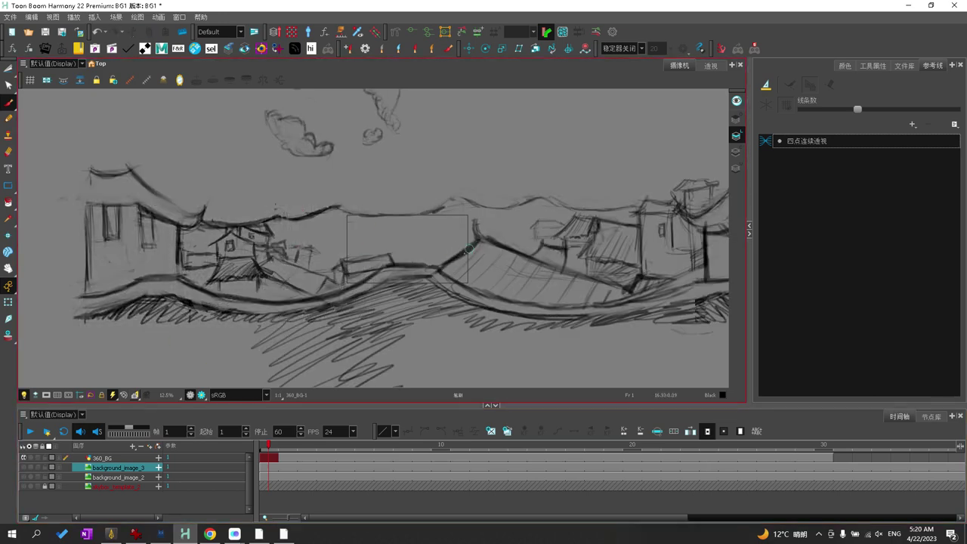
# Darken the right-hand houses and add tile lines to the roofs of the large houses at both ends
pyautogui.moveTo(469, 248); pyautogui.dragTo(363, 240)
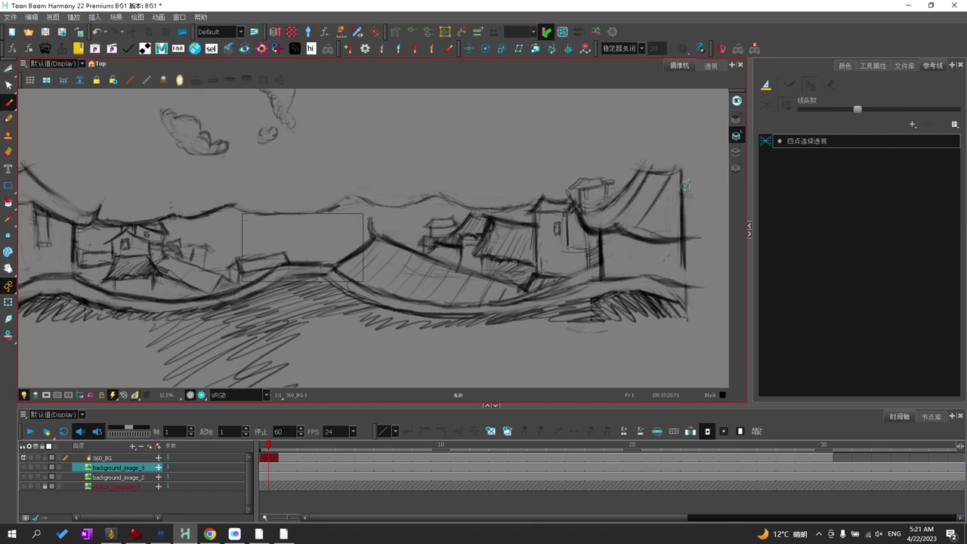
pyautogui.moveTo(684, 185); pyautogui.dragTo(293, 173)
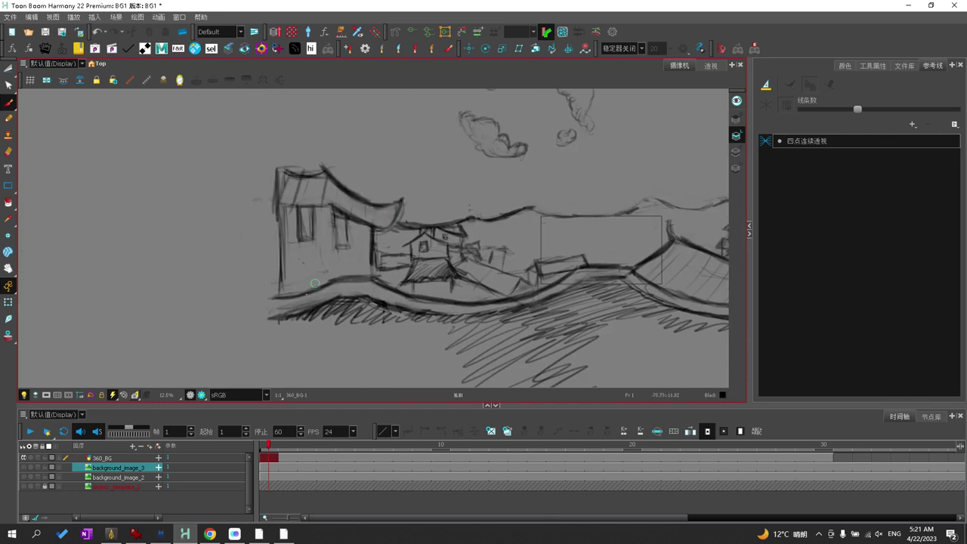
# Hatch dark shading under the Front face's ridge and around the edges of the Bottom face
pyautogui.scroll(-2, 314, 284)
pyautogui.scroll(3, 285, 277)
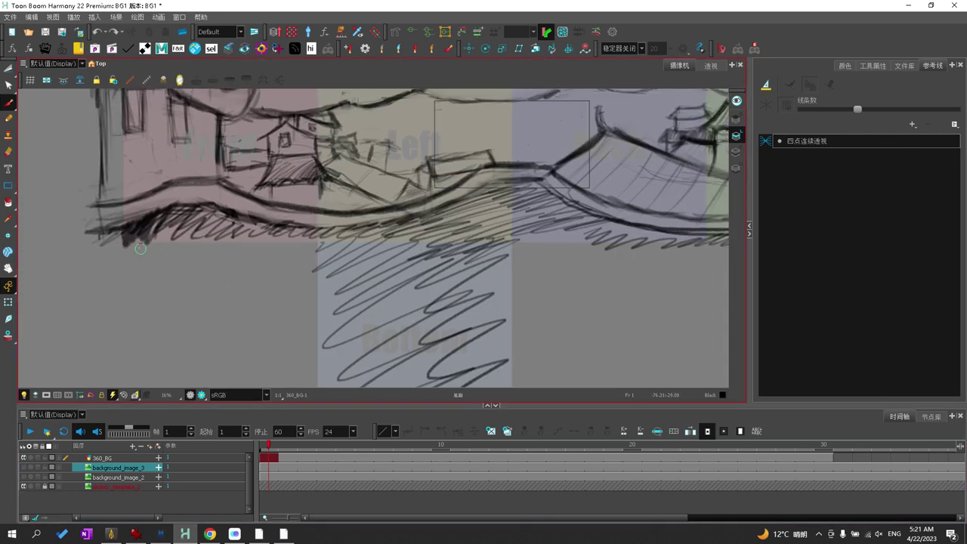
pyautogui.moveTo(461, 206)
pyautogui.mouseDown()
pyautogui.moveTo(399, 188)
pyautogui.moveTo(255, 191)
pyautogui.mouseUp()
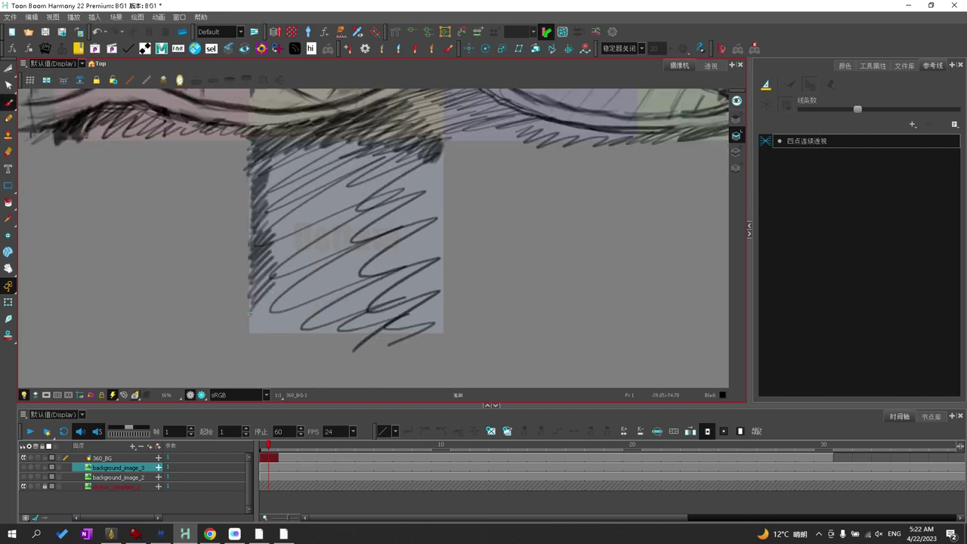
pyautogui.moveTo(250, 312); pyautogui.dragTo(437, 312)
pyautogui.moveTo(432, 278); pyautogui.dragTo(423, 170)
pyautogui.moveTo(423, 170); pyautogui.dragTo(331, 168)
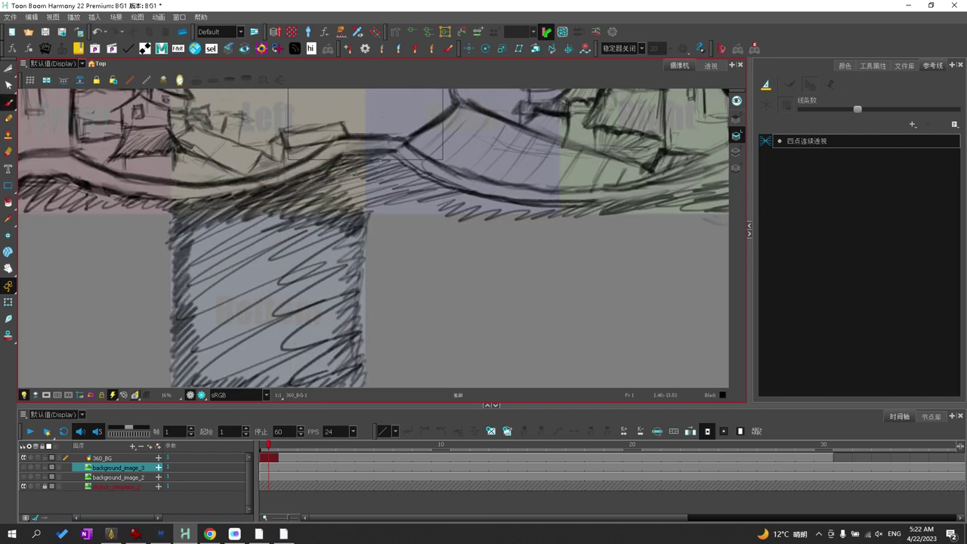
# Redraw the foreground ridge at the sketch's right end and darken the shadows beneath the ridge at both ends
pyautogui.moveTo(539, 210); pyautogui.dragTo(356, 205)
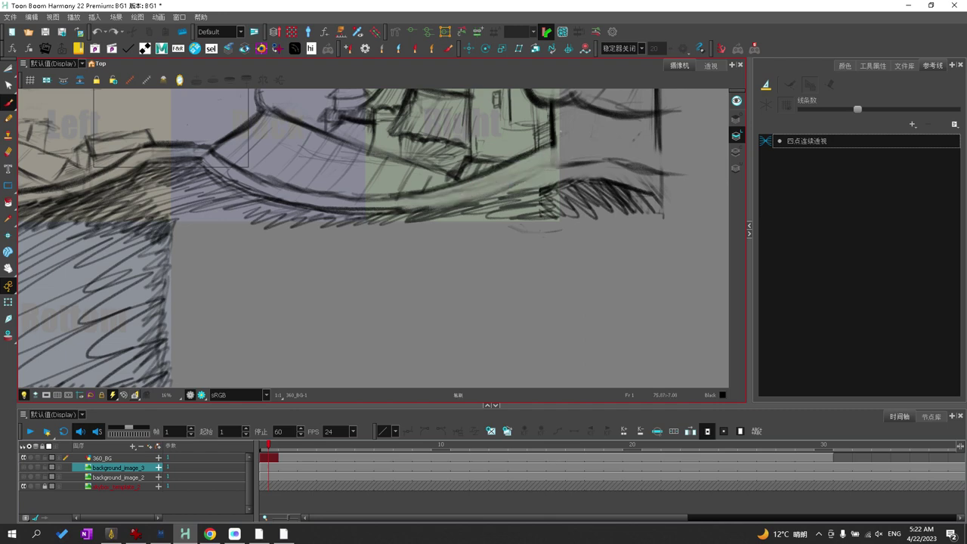
pyautogui.moveTo(614, 146); pyautogui.dragTo(629, 176)
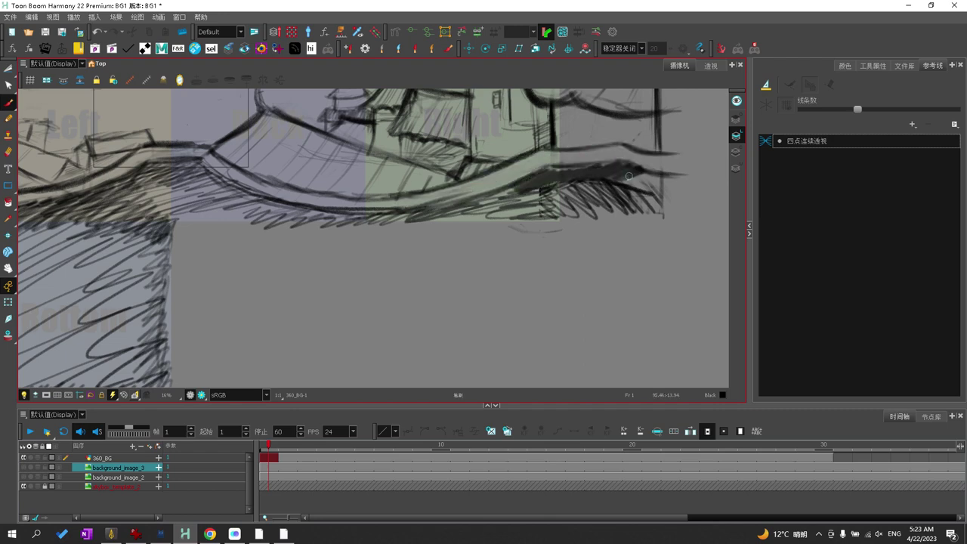
pyautogui.moveTo(523, 188); pyautogui.dragTo(665, 176)
pyautogui.moveTo(255, 216); pyautogui.dragTo(484, 211)
pyautogui.moveTo(182, 170)
pyautogui.mouseDown()
pyautogui.moveTo(285, 151)
pyautogui.moveTo(235, 143)
pyautogui.mouseUp()
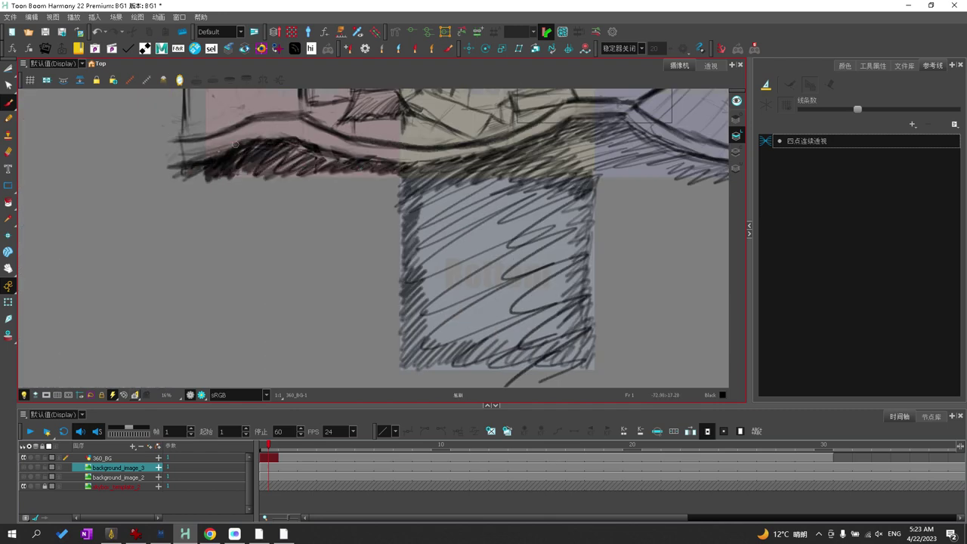
# Erase the windows from the large left house's wall
pyautogui.scroll(-2, 343, 160)
pyautogui.scroll(1, 310, 219)
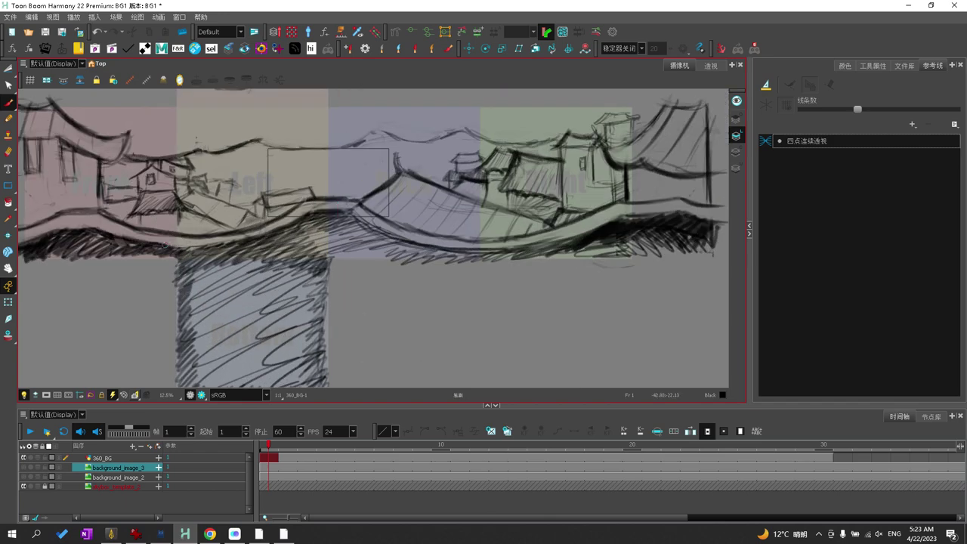
pyautogui.scroll(-2, 276, 287)
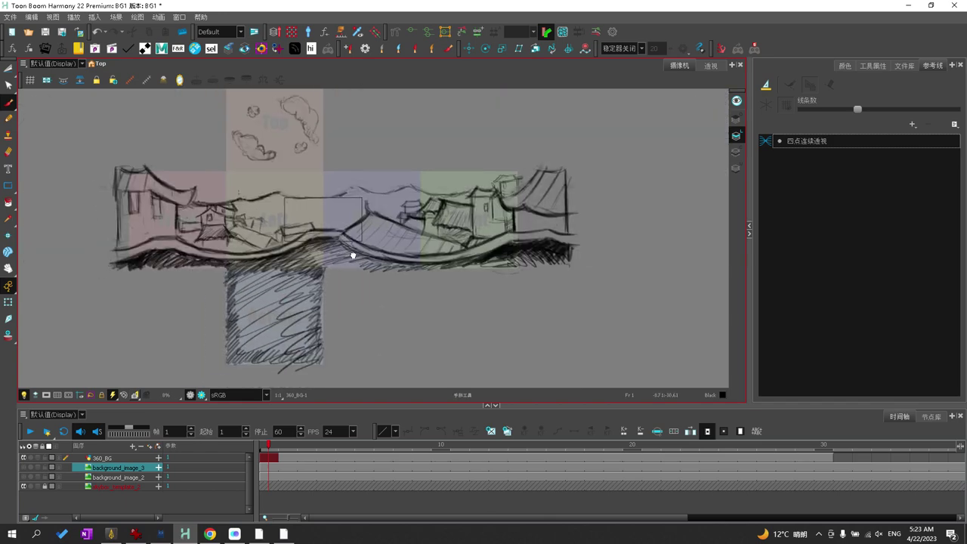
pyautogui.scroll(1, 276, 287)
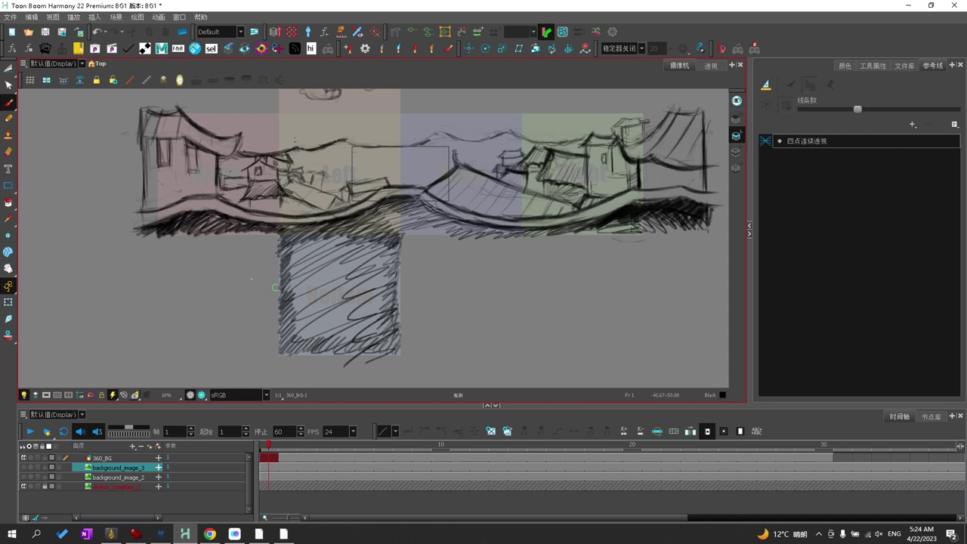
pyautogui.scroll(2, 275, 287)
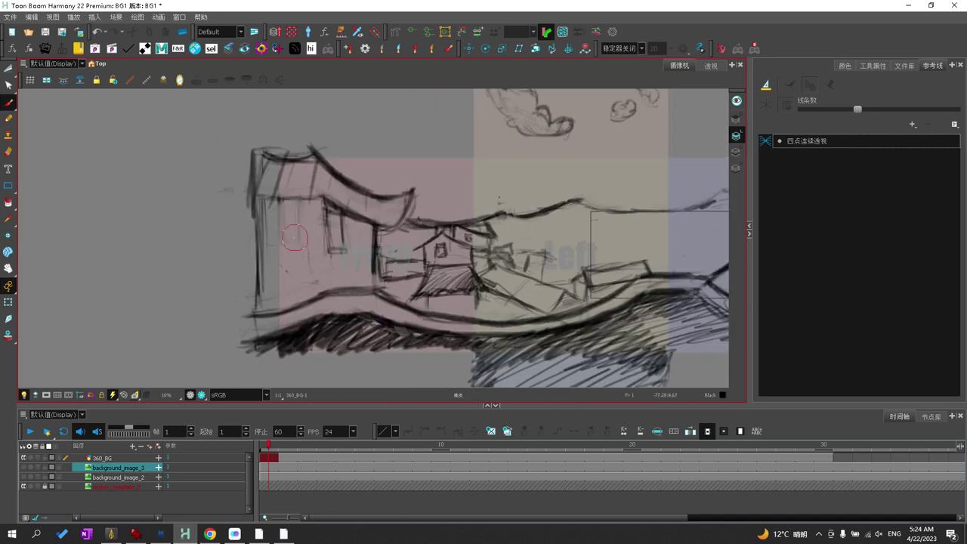
pyautogui.moveTo(357, 213); pyautogui.dragTo(344, 294)
# Select all strokes of the whole sketch and show the colour palette
pyautogui.scroll(-2, 344, 295)
pyautogui.hotkey('ctrl', 'a')
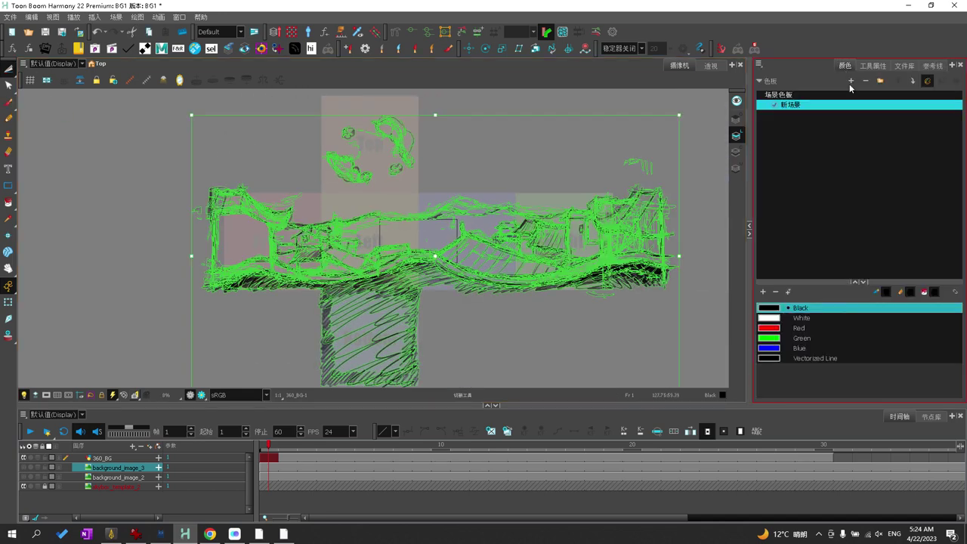
pyautogui.hotkey('alt', 's')
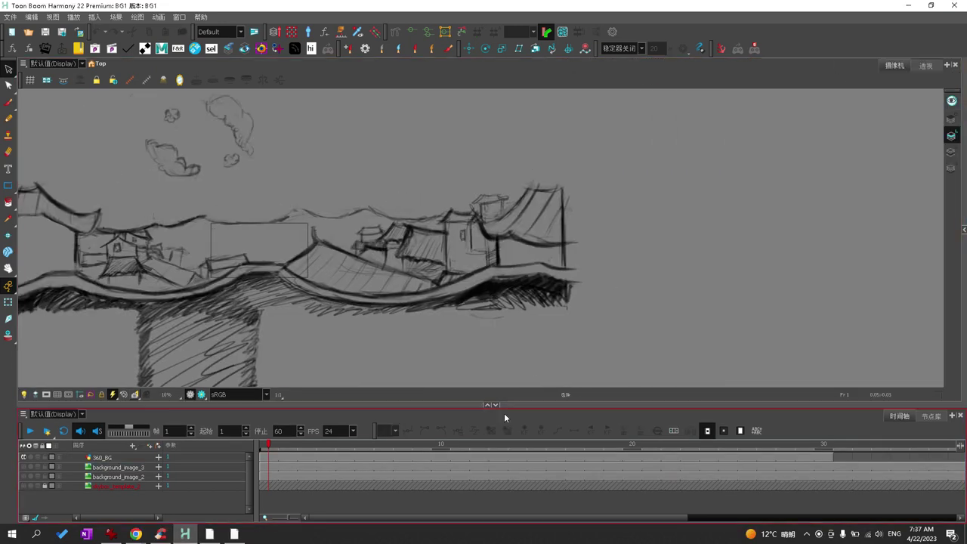
# Make room for the colour palette, add a new colour and set it to a reddish brown, RGB 110, 52, 32
pyautogui.moveTo(492, 405); pyautogui.dragTo(492, 521)
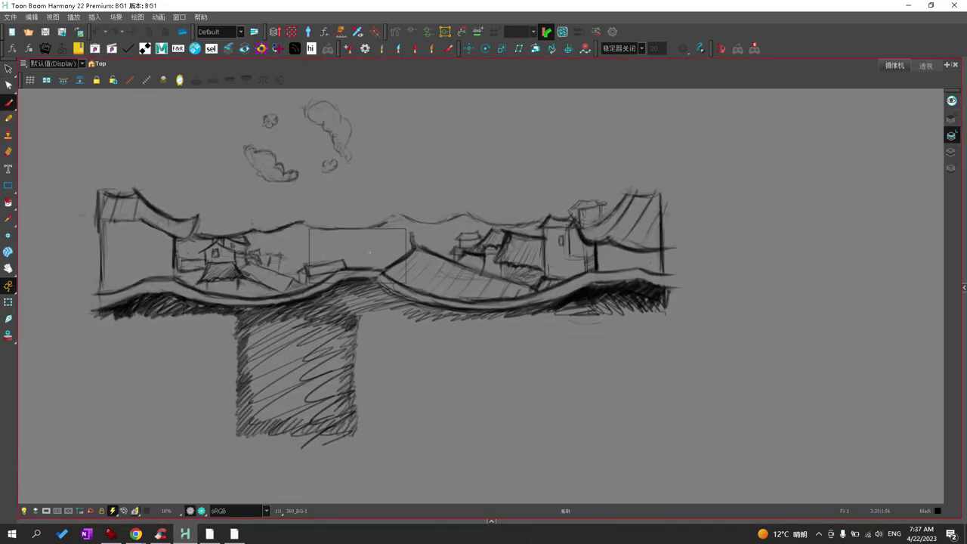
pyautogui.click(964, 288)
pyautogui.click(668, 408)
pyautogui.doubleClick(673, 484)
pyautogui.click(392, 181)
pyautogui.click(383, 182)
pyautogui.click(466, 264)
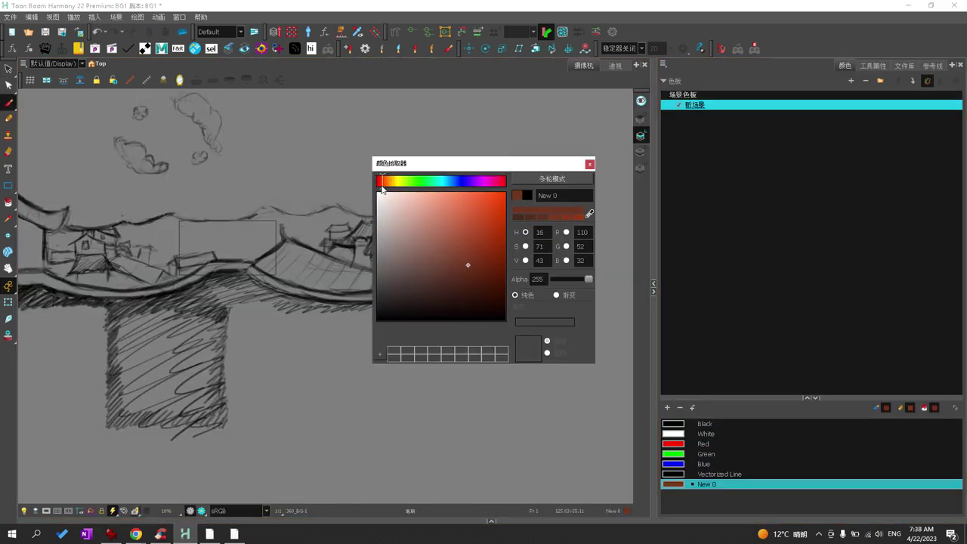
# Accept the reddish brown and name the new palette colour "general shadow"
pyautogui.click(590, 164)
pyautogui.doubleClick(707, 484)
pyautogui.write('general shadow')
pyautogui.press('Return')
# Enlarge the drawing area and brush the distant hills behind the village with the general shadow brown, from the left house to the right one
pyautogui.click(654, 287)
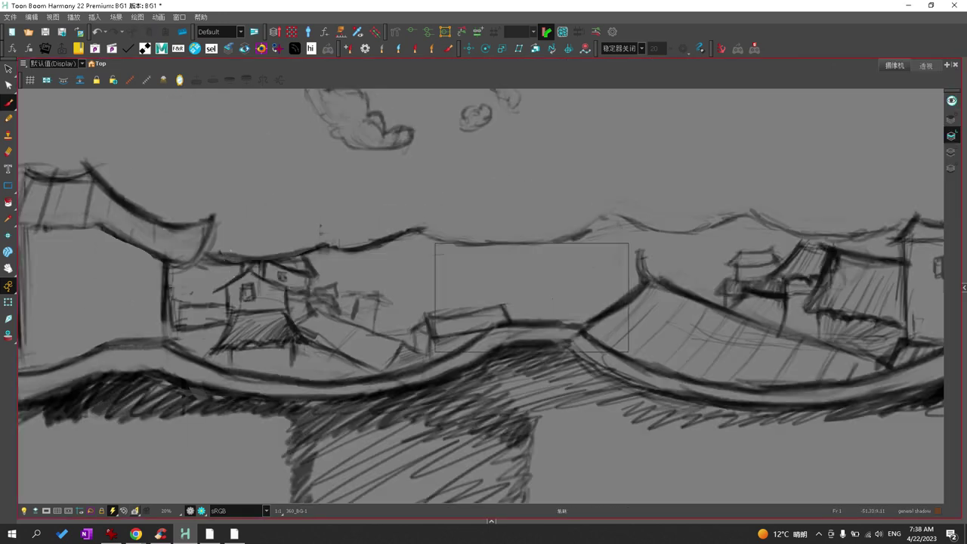
pyautogui.moveTo(417, 233)
pyautogui.mouseDown()
pyautogui.moveTo(507, 216)
pyautogui.moveTo(665, 226)
pyautogui.mouseUp()
pyautogui.moveTo(570, 241); pyautogui.dragTo(824, 185)
pyautogui.moveTo(412, 227)
pyautogui.mouseDown()
pyautogui.moveTo(529, 212)
pyautogui.moveTo(712, 213)
pyautogui.mouseUp()
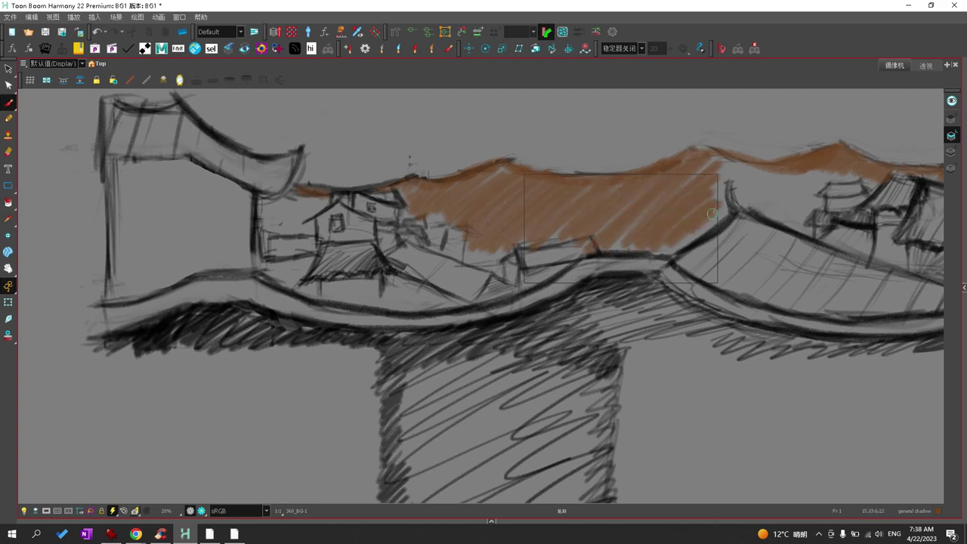
pyautogui.moveTo(800, 217)
pyautogui.mouseDown()
pyautogui.moveTo(710, 164)
pyautogui.moveTo(818, 154)
pyautogui.mouseUp()
pyautogui.moveTo(907, 219); pyautogui.dragTo(453, 227)
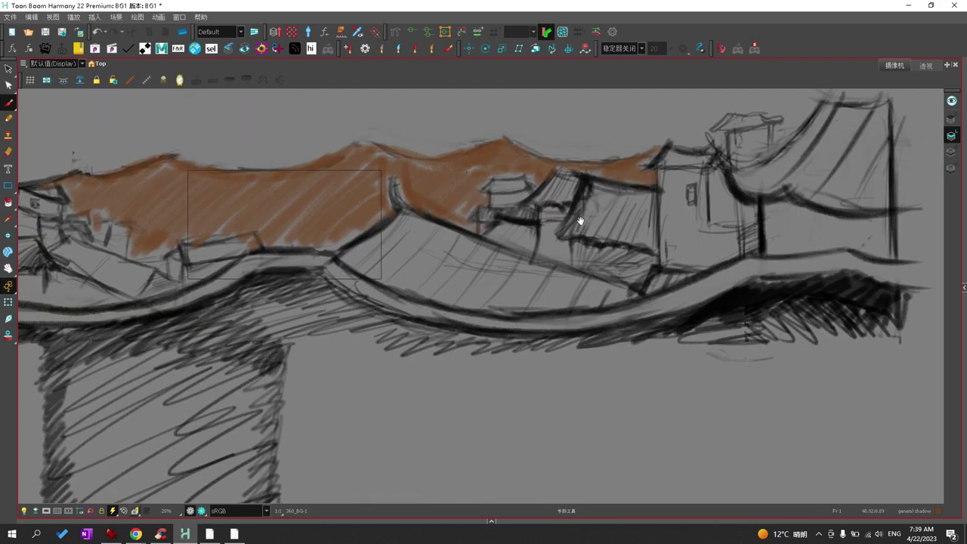
pyautogui.scroll(-2, 864, 271)
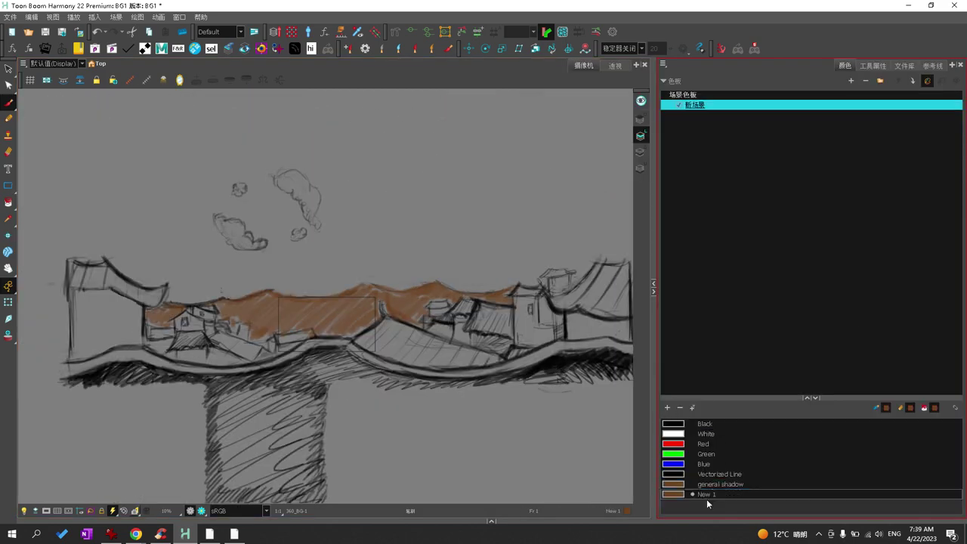
# Add a palette colour named "general sky" and set it to a pale yellow
pyautogui.write('general ds')
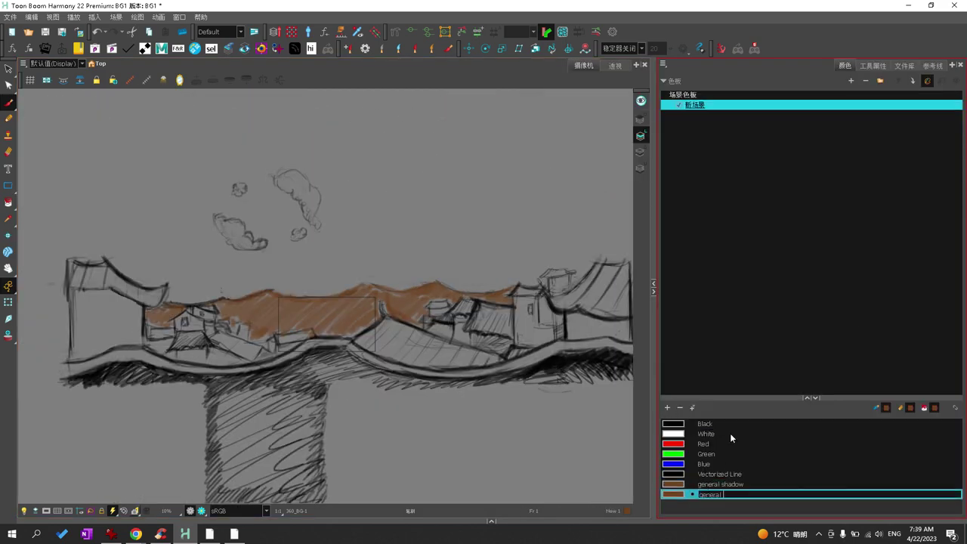
pyautogui.write('sky')
pyautogui.press('Return')
pyautogui.doubleClick(672, 494)
pyautogui.click(595, 165)
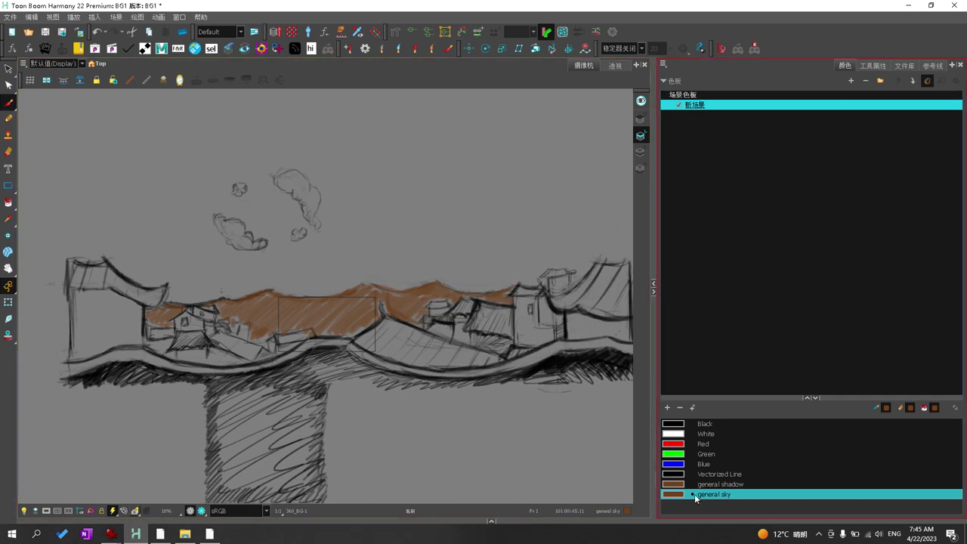
pyautogui.doubleClick(672, 494)
pyautogui.click(401, 179)
pyautogui.click(595, 165)
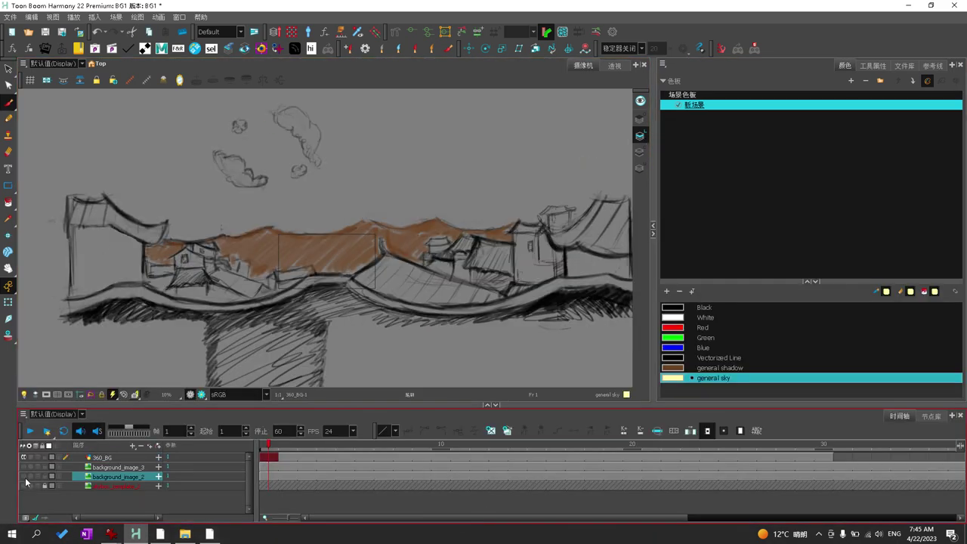
# Show the skybox template and paint the sky above the hills and around the clouds on the Top face in general sky yellow
pyautogui.click(25, 484)
pyautogui.scroll(2, 222, 171)
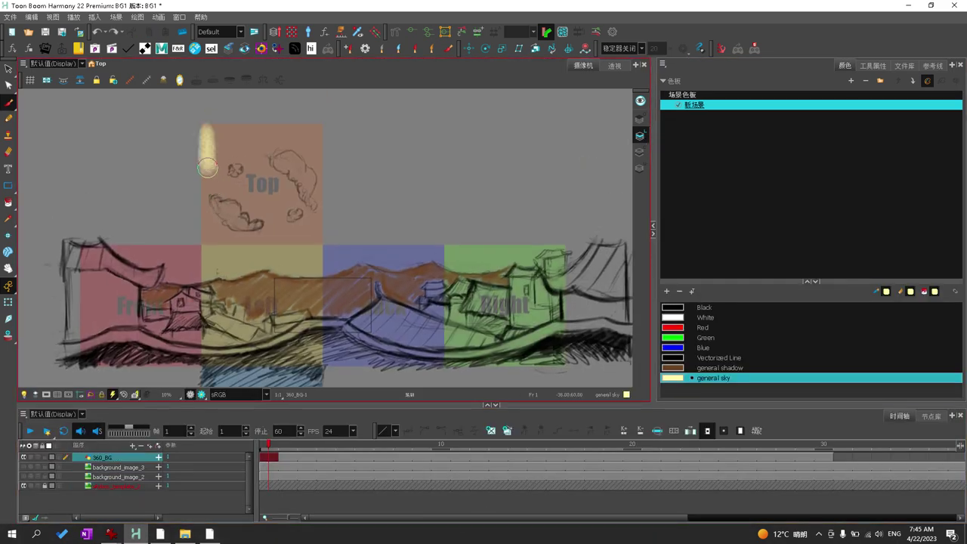
pyautogui.moveTo(225, 126); pyautogui.dragTo(206, 143)
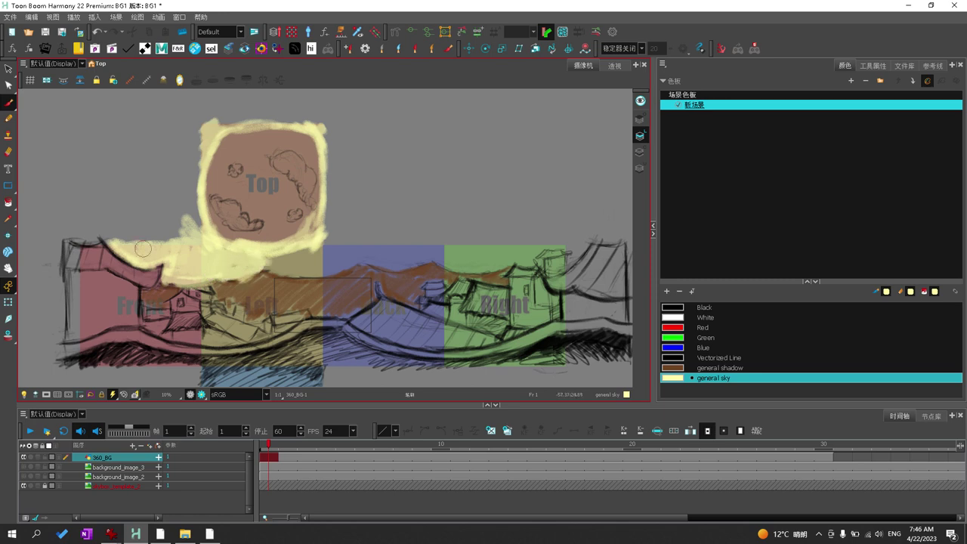
pyautogui.moveTo(143, 249); pyautogui.dragTo(264, 261)
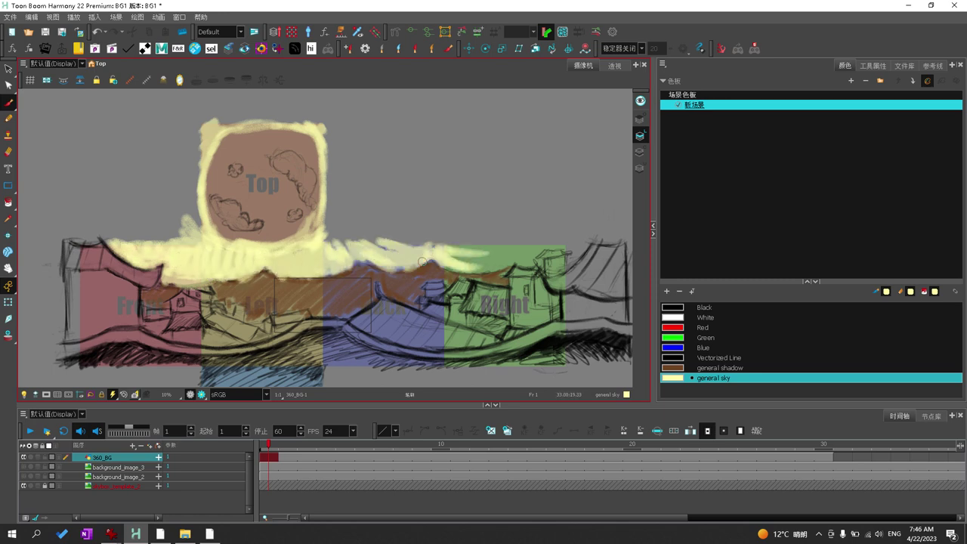
pyautogui.moveTo(422, 262); pyautogui.dragTo(448, 250)
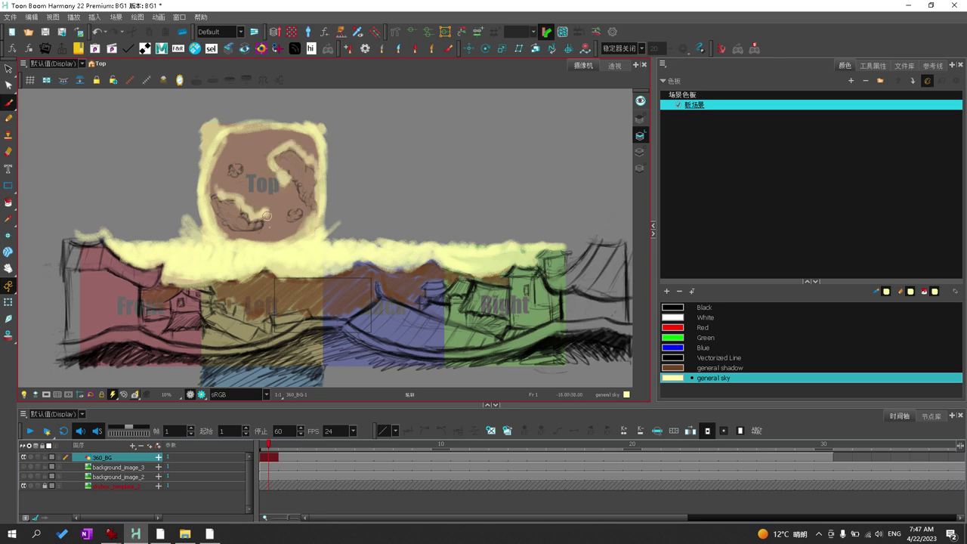
# Add a darker yellow named "sky color 2" and brush it over the Top face and the upper sky band
pyautogui.click(666, 292)
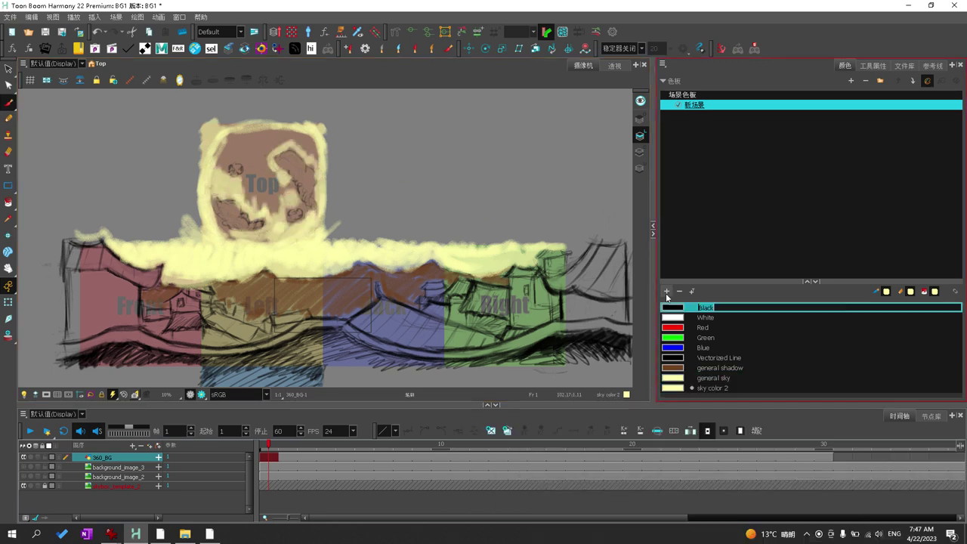
pyautogui.doubleClick(672, 388)
pyautogui.click(592, 162)
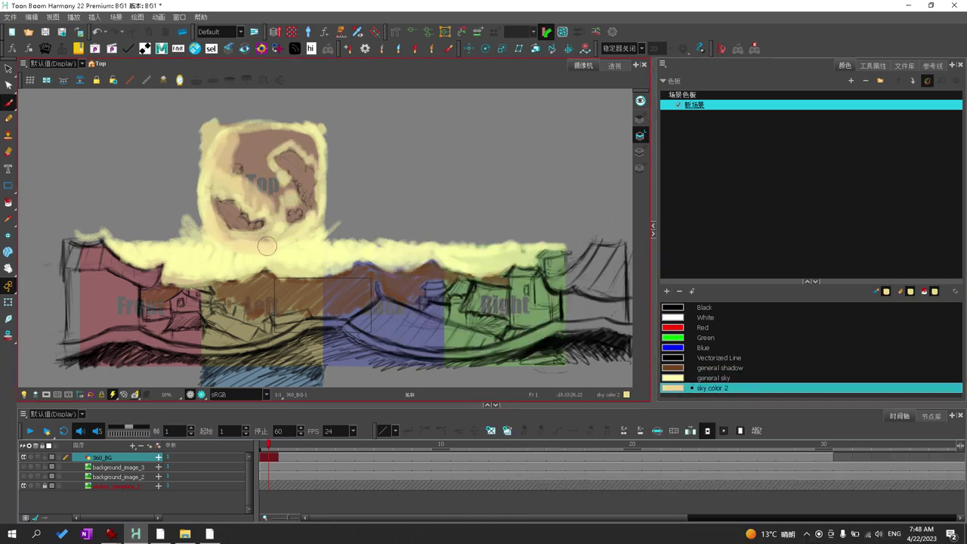
pyautogui.moveTo(266, 245)
pyautogui.mouseDown()
pyautogui.moveTo(316, 148)
pyautogui.moveTo(257, 138)
pyautogui.moveTo(279, 234)
pyautogui.mouseUp()
pyautogui.moveTo(218, 247); pyautogui.dragTo(579, 242)
# Shift sky color 2 to a stronger yellow and set general sky to RGB 246, 226, 153
pyautogui.doubleClick(673, 387)
pyautogui.moveTo(423, 158); pyautogui.dragTo(433, 130)
pyautogui.click(448, 166)
pyautogui.click(404, 148)
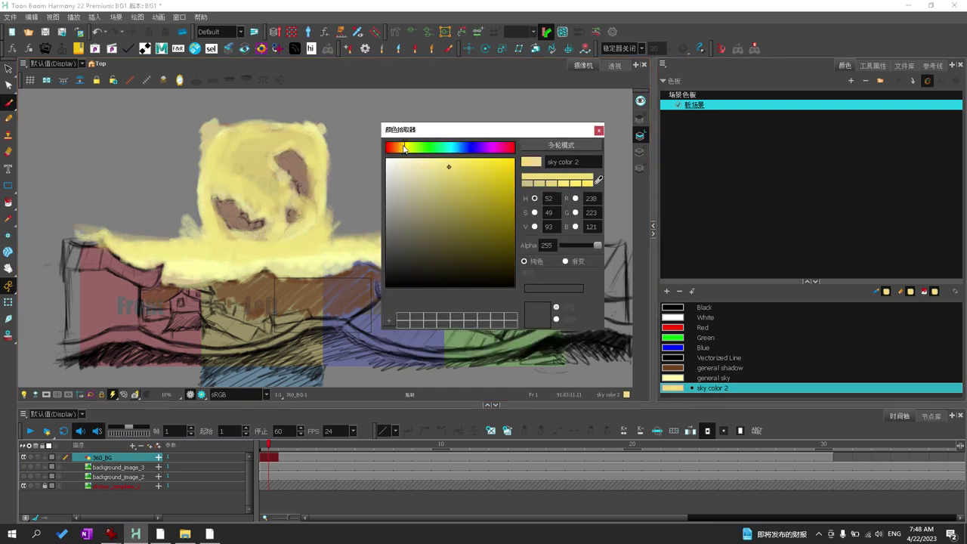
pyautogui.press('Up')
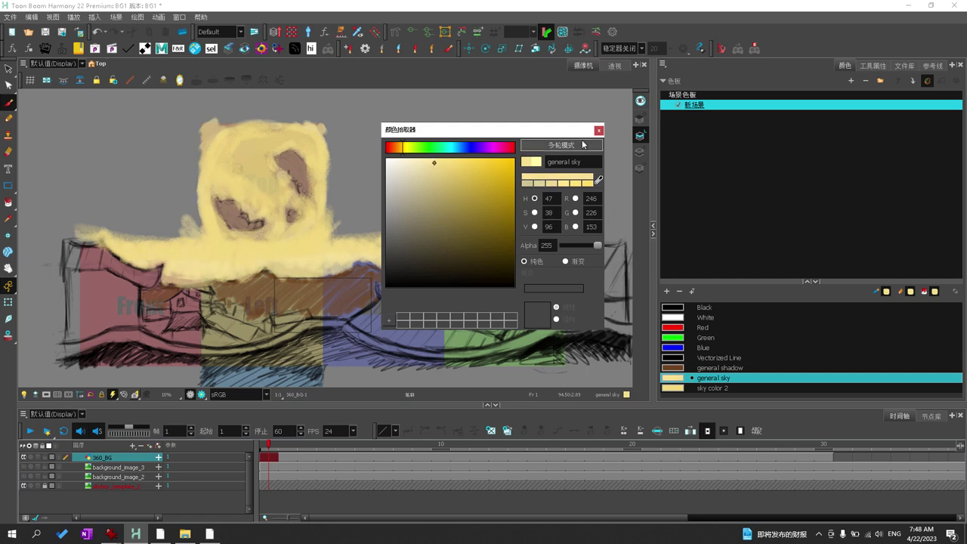
pyautogui.click(598, 130)
# Add a cream colour named "cloud 1" and paint the clouds on the Top face with it
pyautogui.click(667, 291)
pyautogui.press('Return')
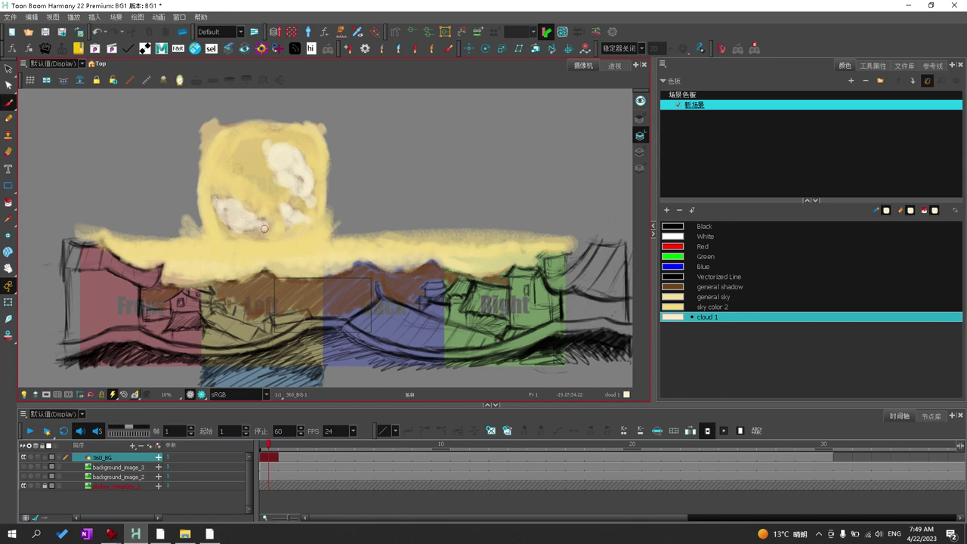
# Try an alpha of 0 on the cloud 1 and sky color 2 palette colours
pyautogui.press('Up')
pyautogui.press('Up')
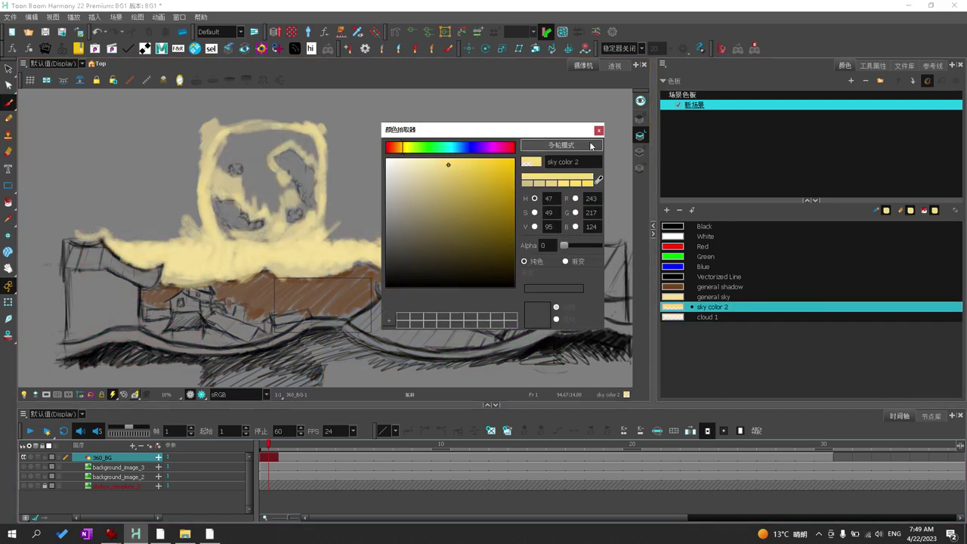
pyautogui.press('Down')
pyautogui.press('Down')
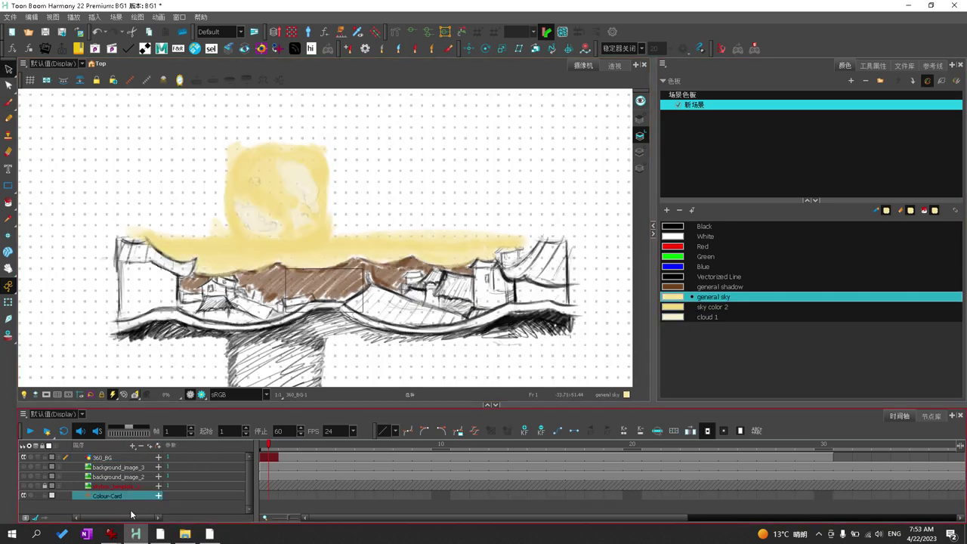
# Open the node view and spread out the drawing and background image nodes above the Composite
pyautogui.click(953, 65)
pyautogui.click(931, 170)
pyautogui.click(953, 65)
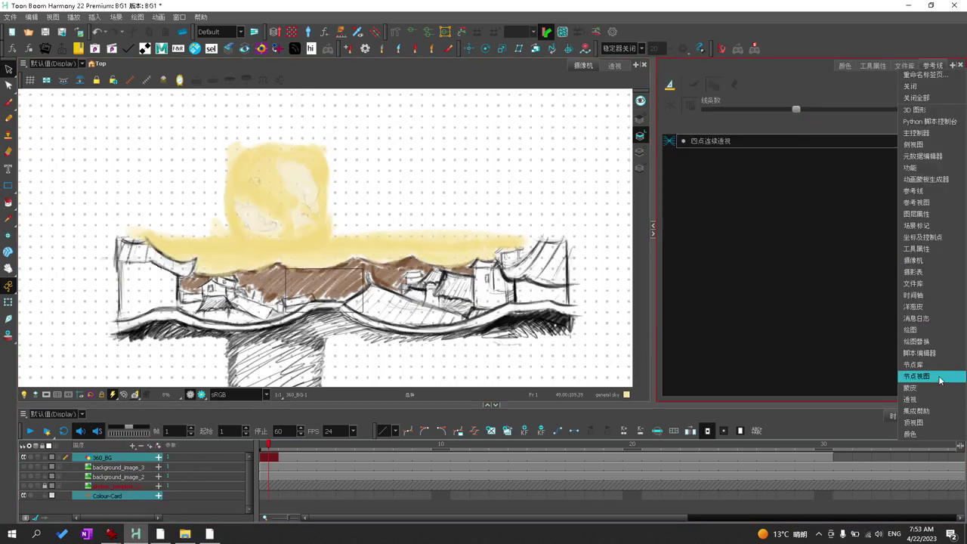
pyautogui.click(931, 378)
pyautogui.scroll(3, 901, 329)
pyautogui.click(726, 185)
pyautogui.click(860, 151)
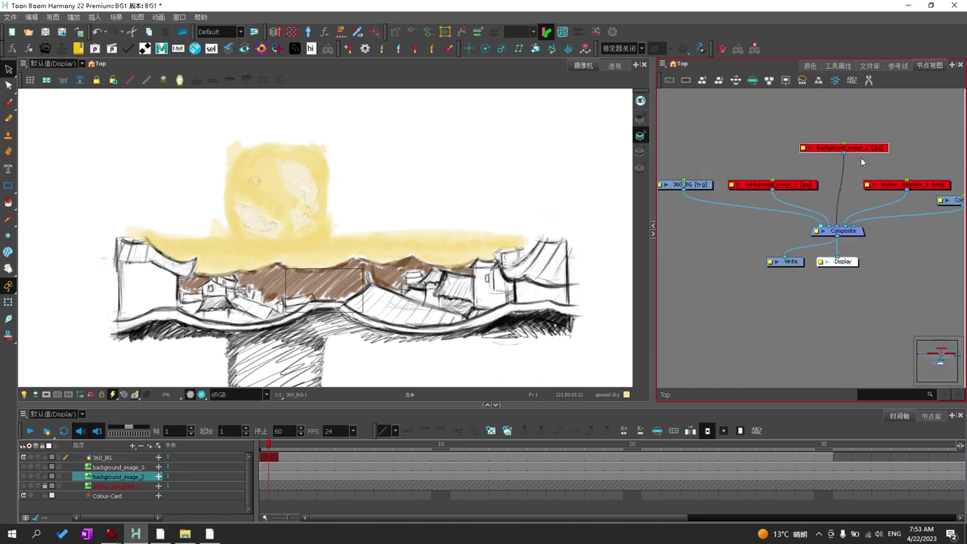
# Name the peg above 360_BG "BG_Master_Peg" and connect it to the drawing, both background images and the skybox template
pyautogui.doubleClick(751, 123)
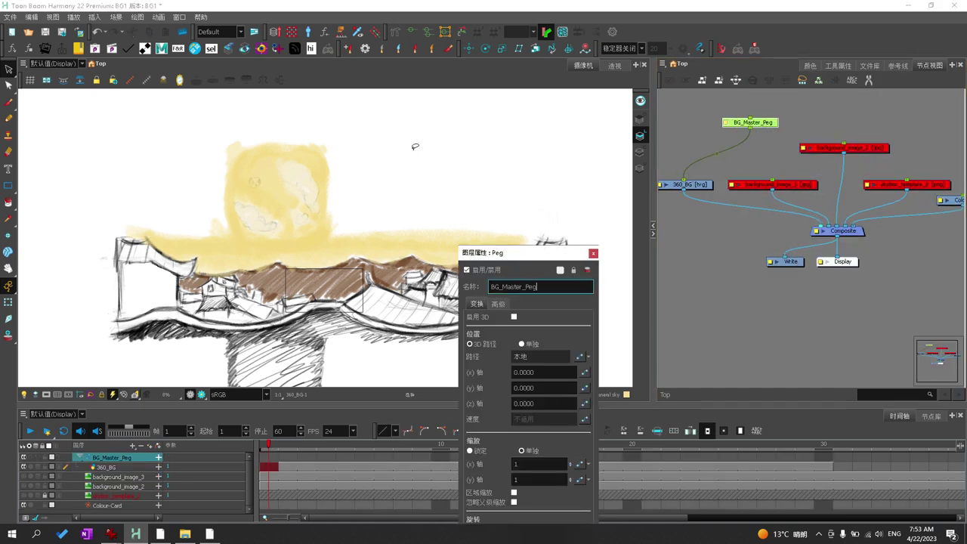
pyautogui.press('Return')
pyautogui.scroll(-1, 901, 170)
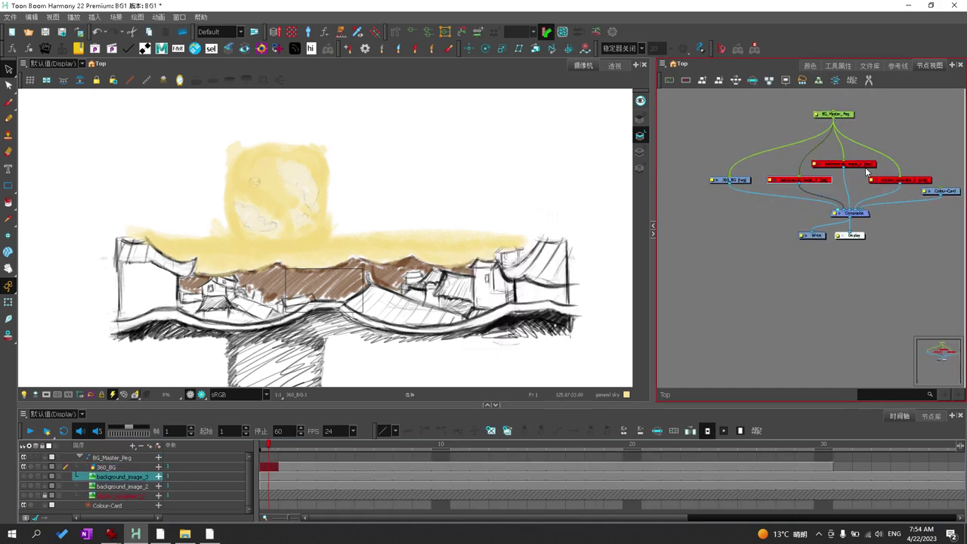
# Scale and position the artwork through BG_Master_Peg so that it fits inside the camera frame
pyautogui.click(112, 457)
pyautogui.hotkey('shift', 't')
pyautogui.scroll(-1, 303, 246)
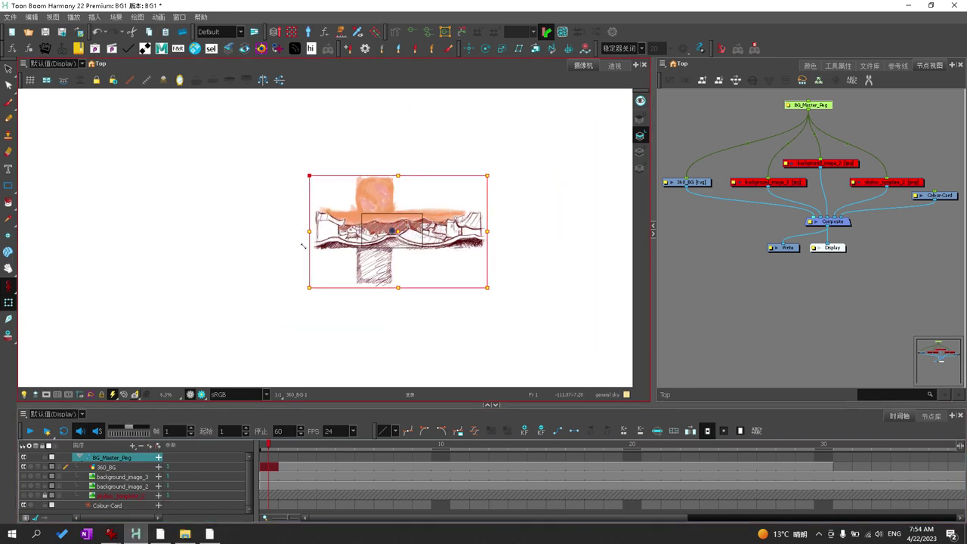
pyautogui.scroll(2, 303, 246)
pyautogui.moveTo(492, 134)
pyautogui.mouseDown()
pyautogui.moveTo(443, 146)
pyautogui.moveTo(423, 177)
pyautogui.mouseUp()
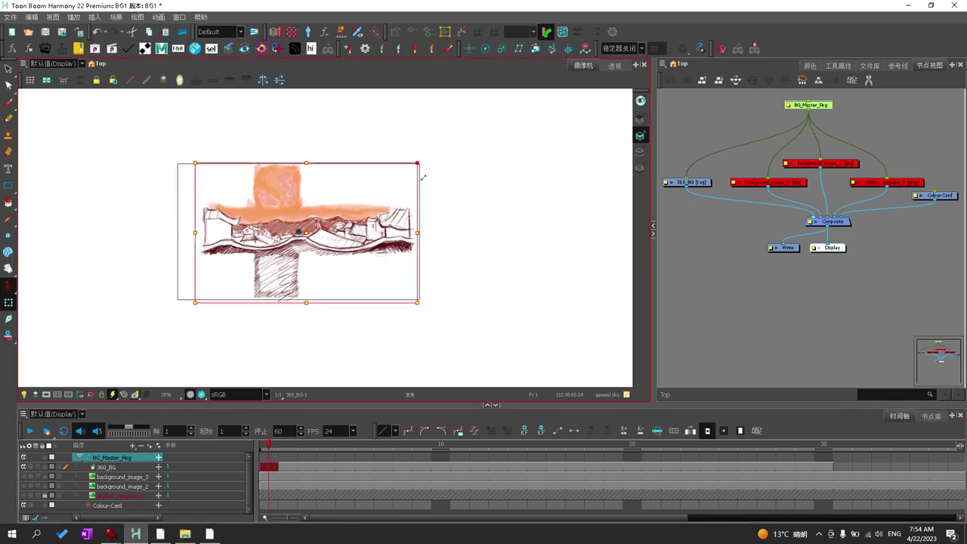
pyautogui.moveTo(418, 303); pyautogui.dragTo(421, 306)
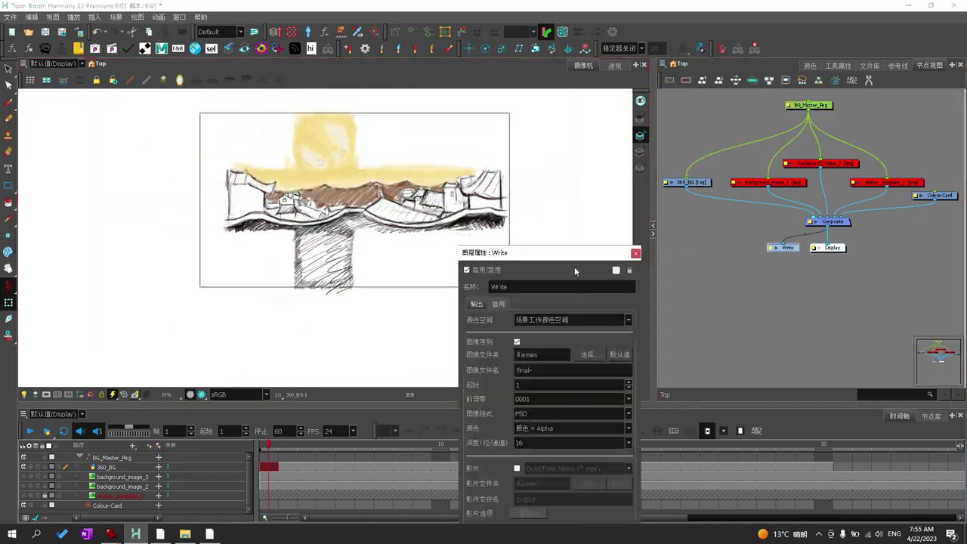
# Go through the colour and image format options of the Write node's output, and open the movie export
pyautogui.click(495, 265)
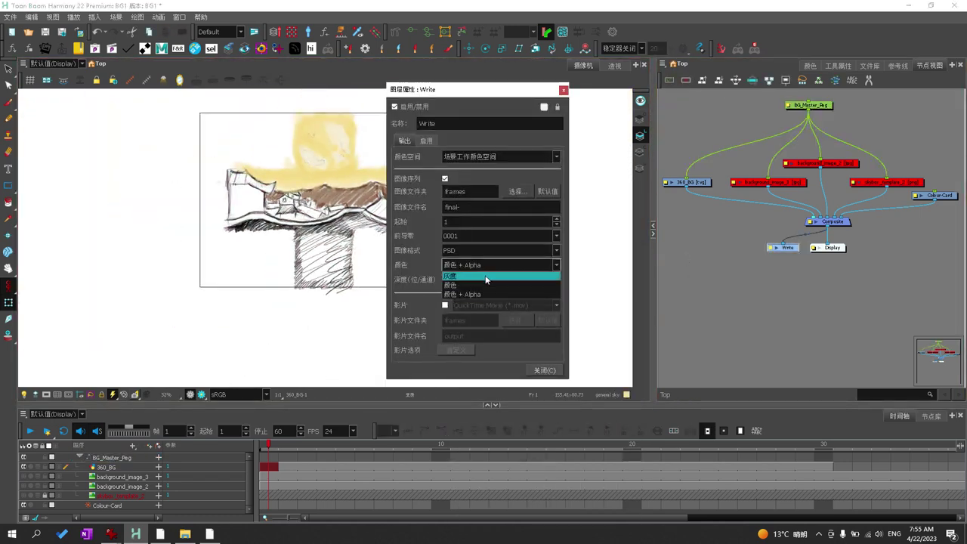
pyautogui.click(485, 278)
pyautogui.click(491, 280)
pyautogui.click(484, 253)
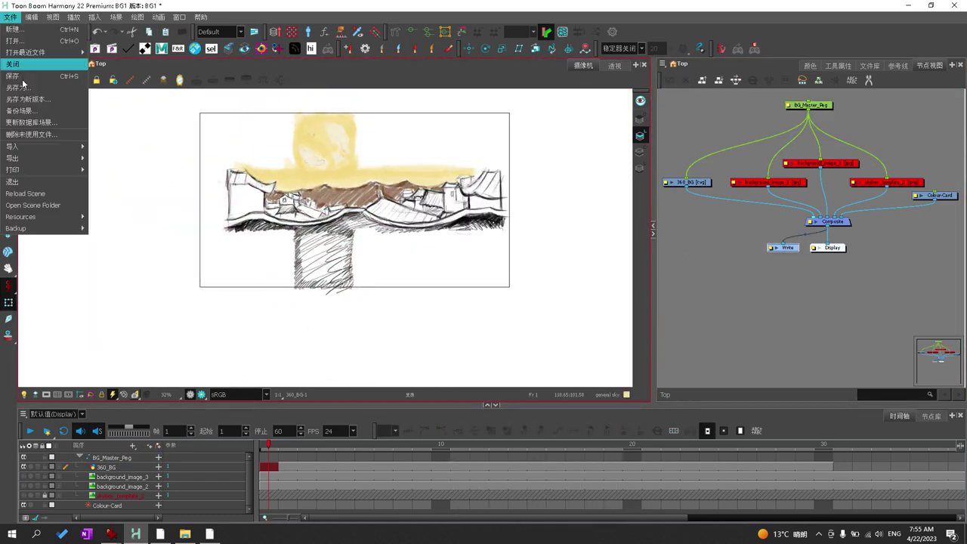
pyautogui.moveTo(46, 158)
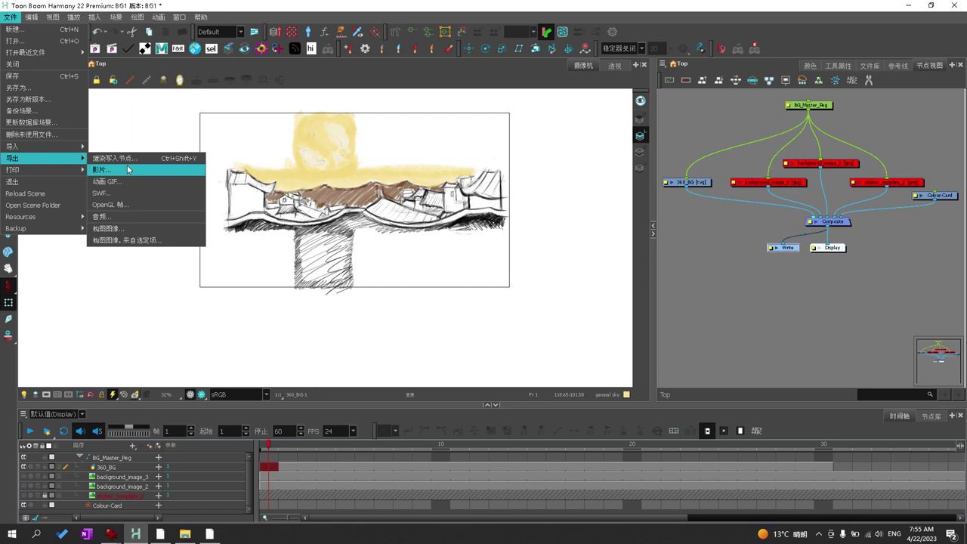
pyautogui.click(132, 171)
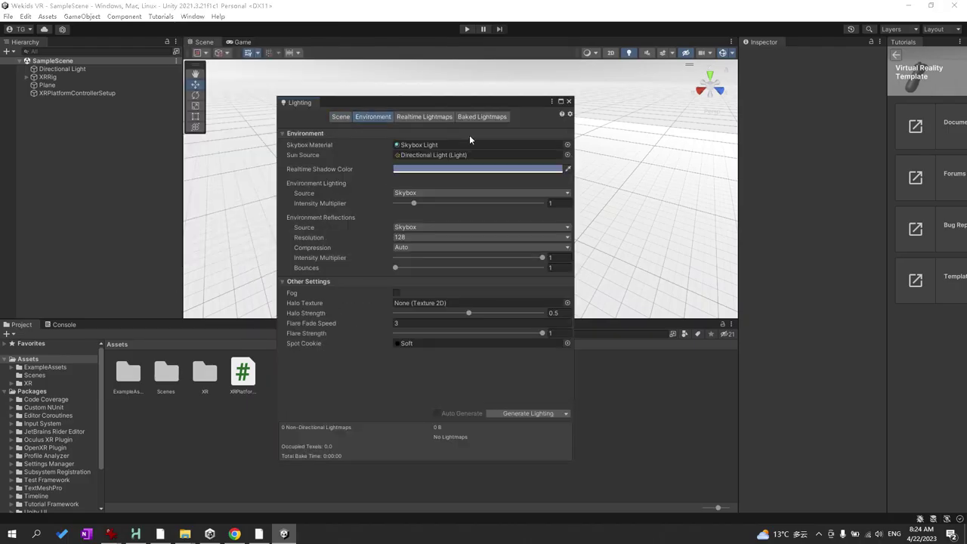
# In Unity, view the skybox material choices in the environment lighting settings
pyautogui.click(567, 145)
pyautogui.click(9, 17)
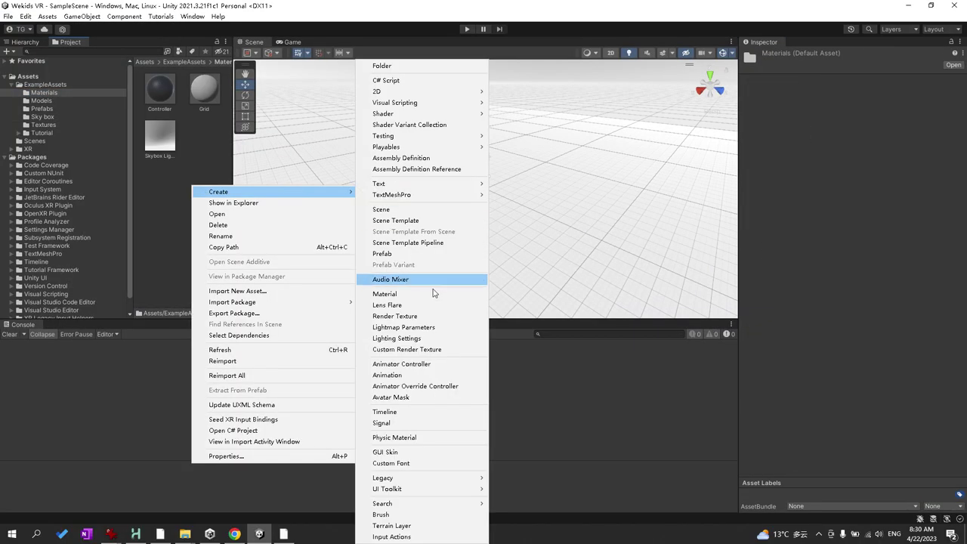
# Create a material named "Harmony SkyBox 1" in the Materials folder and give it the Skybox/Cubemap shader with the painted background as cubemap
pyautogui.write('SkyBo')
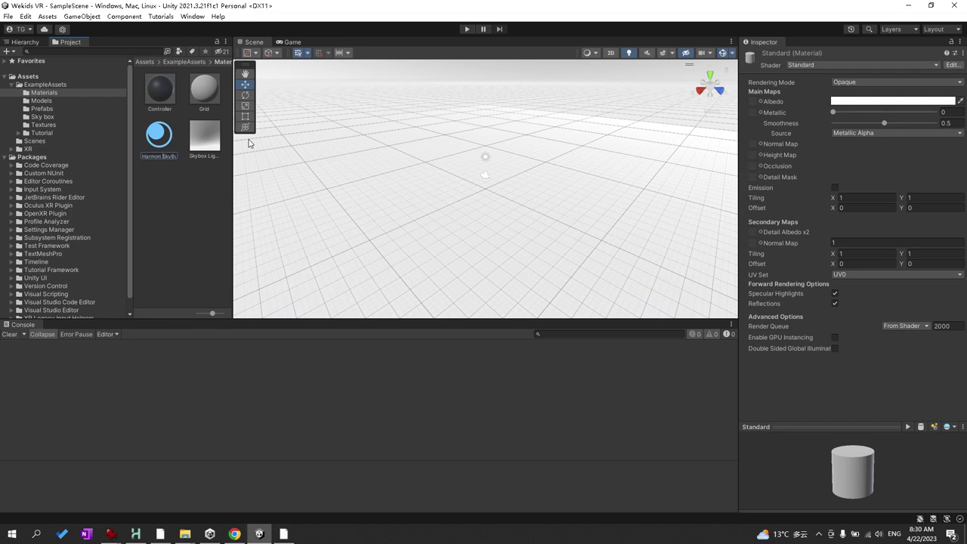
pyautogui.press('Return')
pyautogui.click(839, 65)
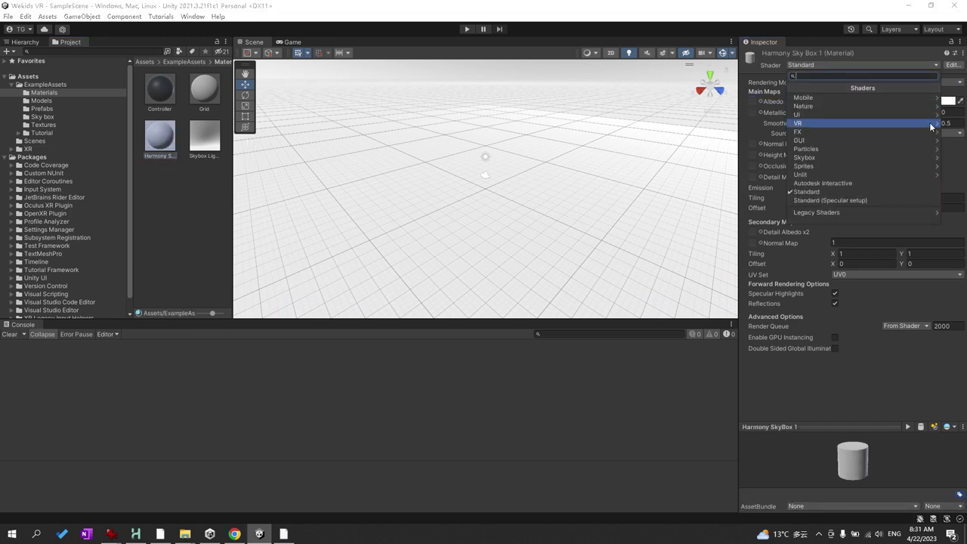
pyautogui.click(828, 156)
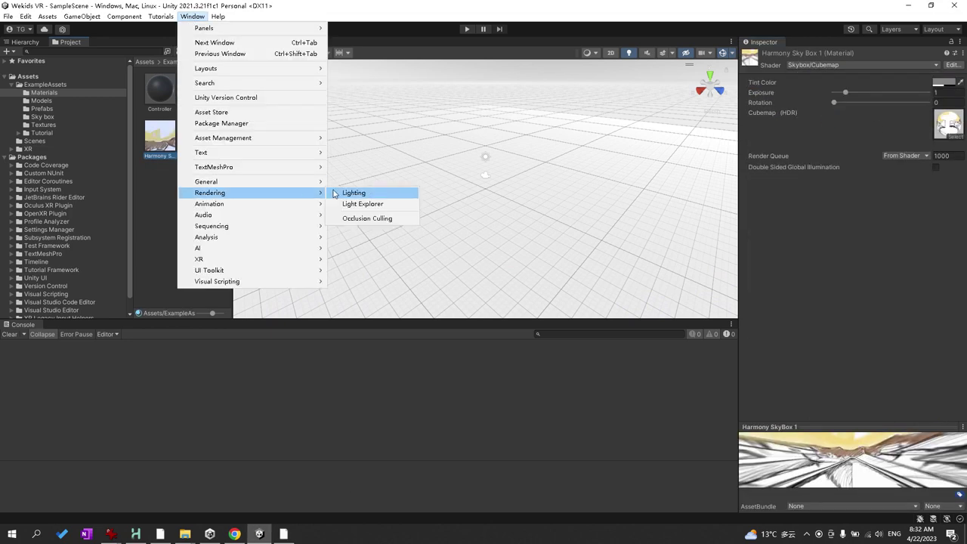
# Create new lighting settings for the scene and open the skybox material selection in the environment lighting settings
pyautogui.click(354, 190)
pyautogui.click(513, 160)
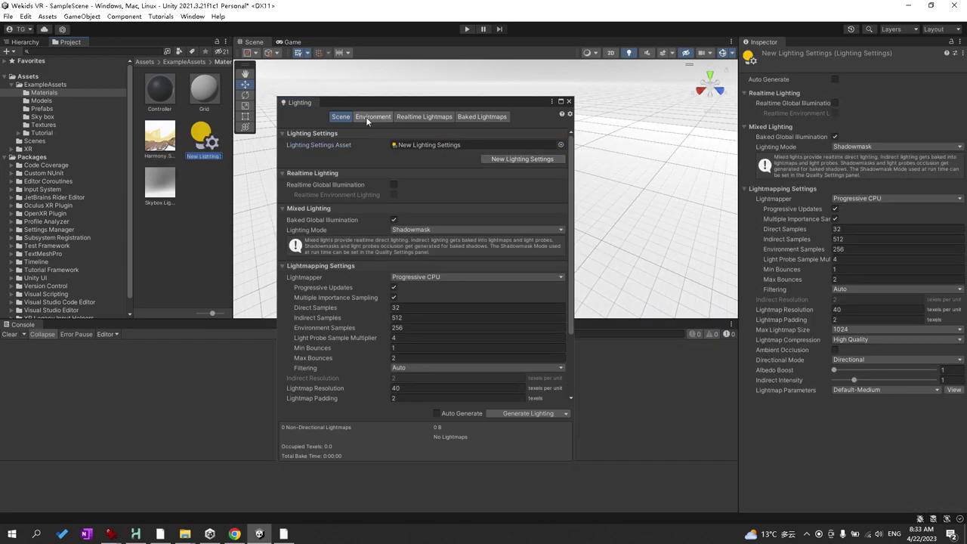
pyautogui.click(366, 117)
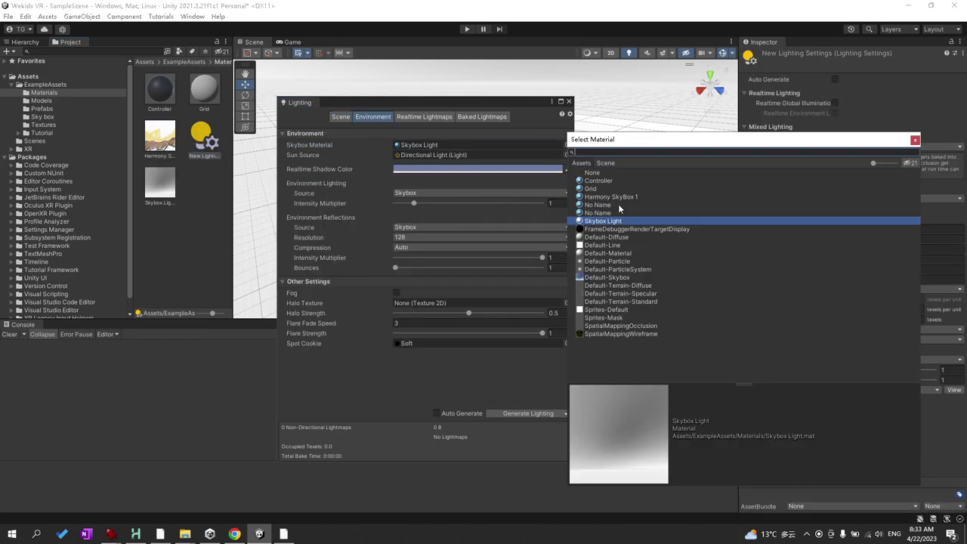